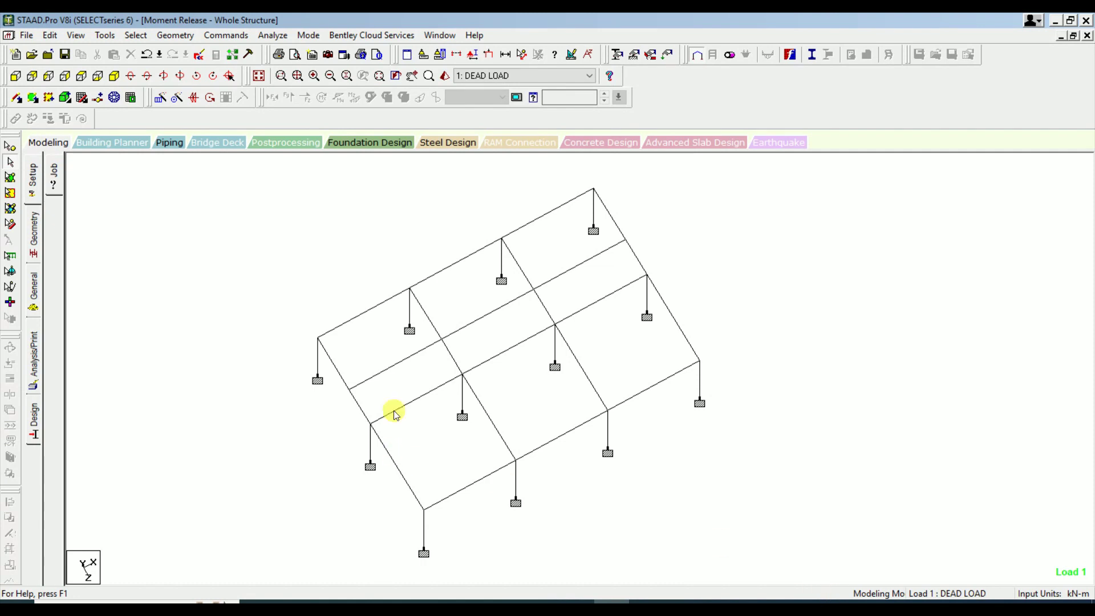
Examine the secondary beam line across the three bays and the edge beam segments it frames into.
scroll(365, 334, up, 1)
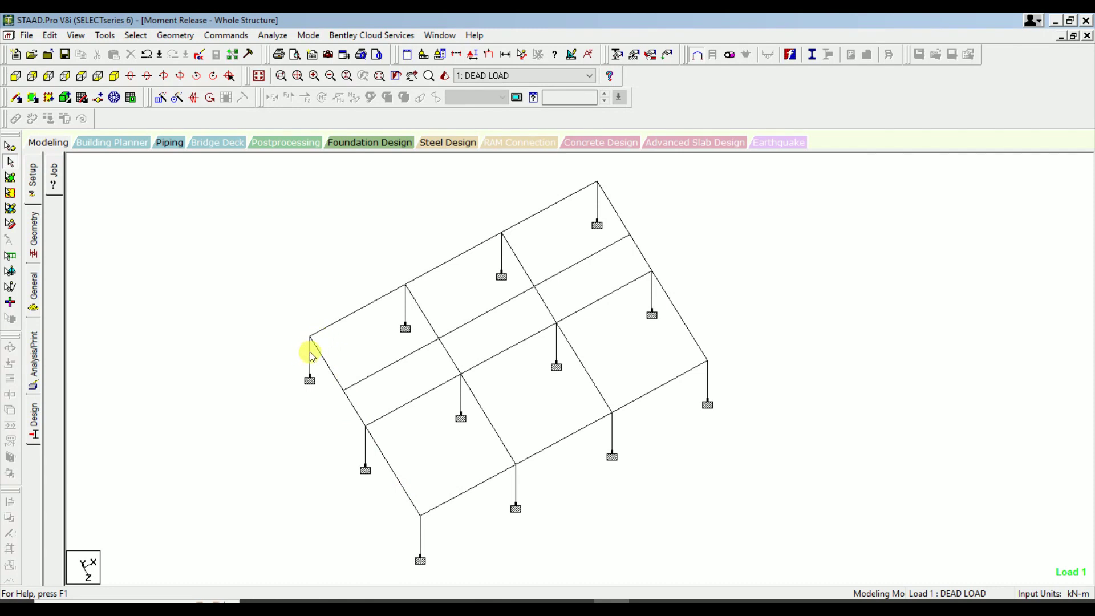
click(391, 468)
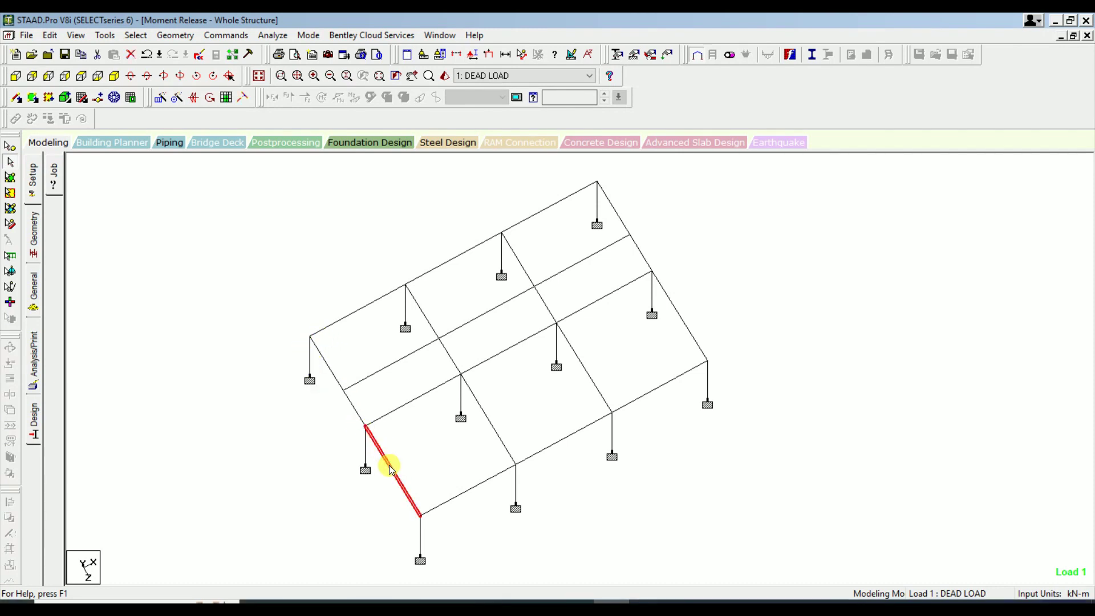
click(331, 371)
click(346, 397)
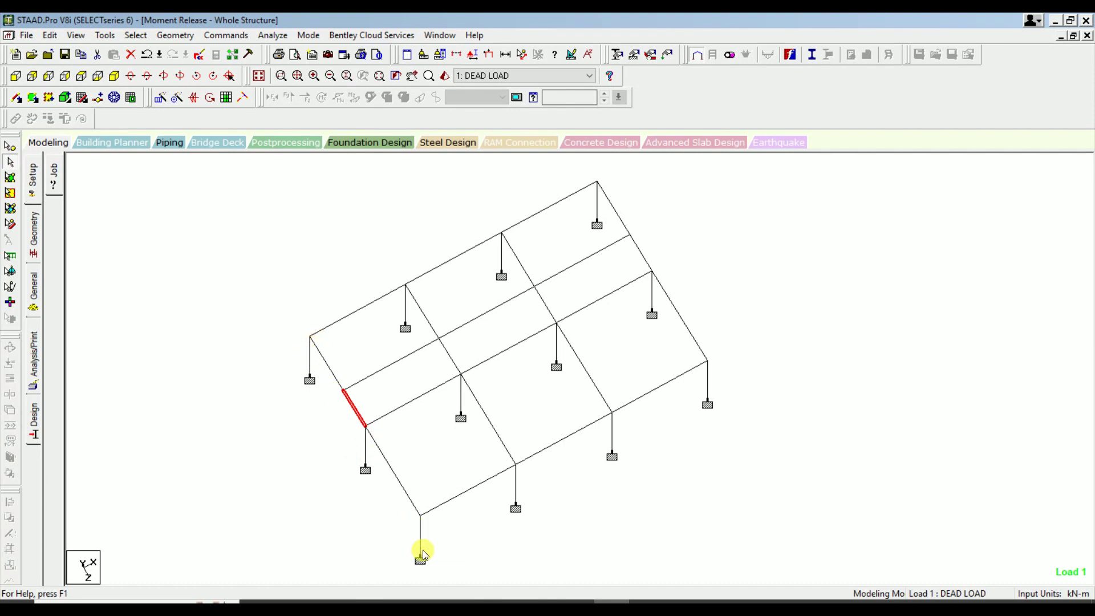
click(477, 317)
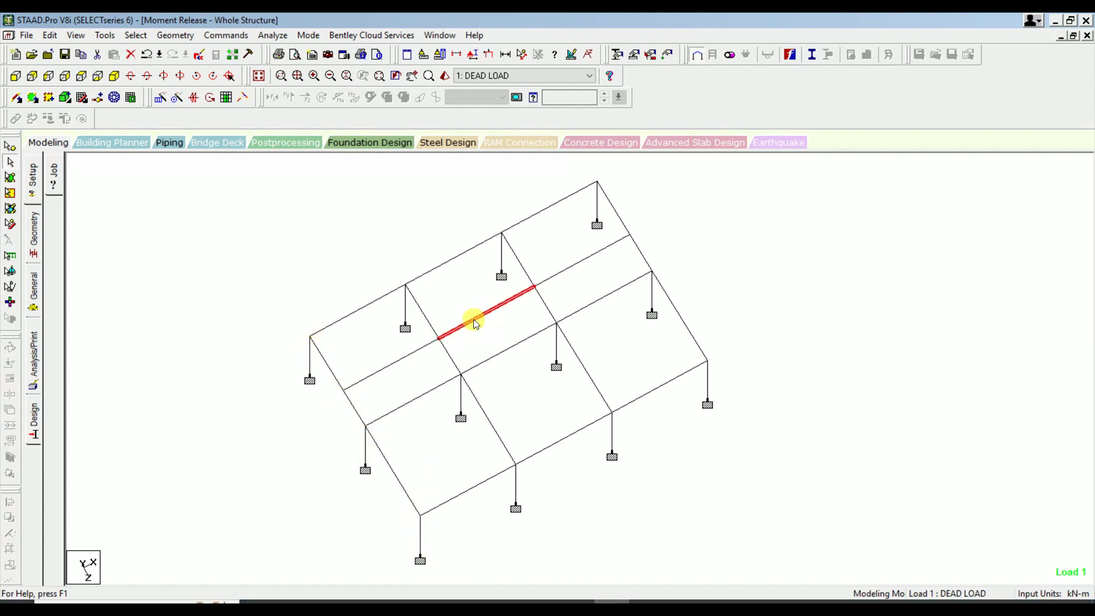
click(563, 276)
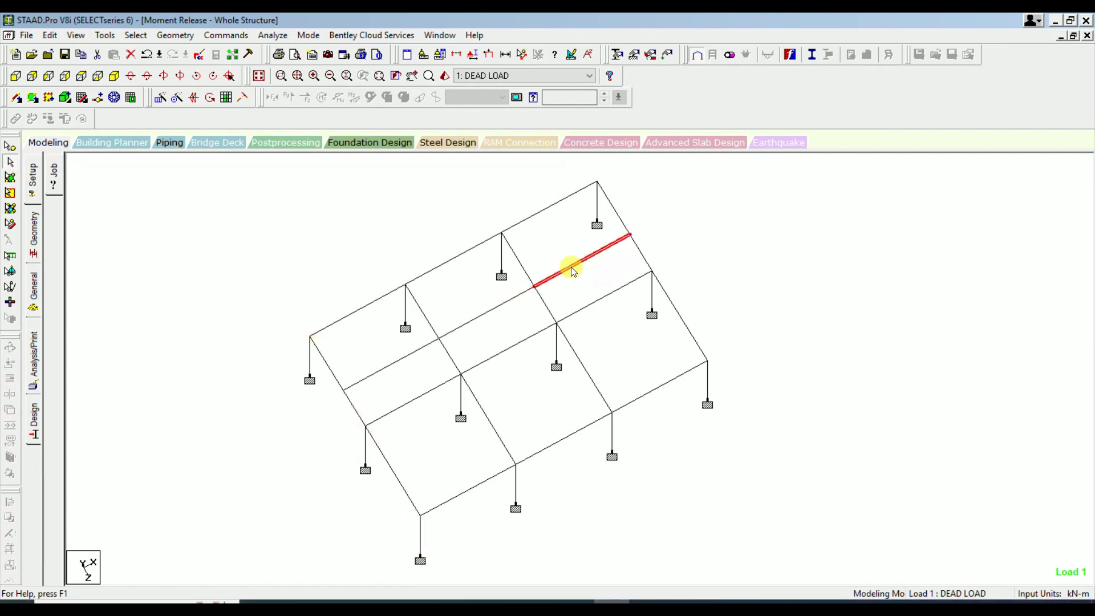
click(374, 376)
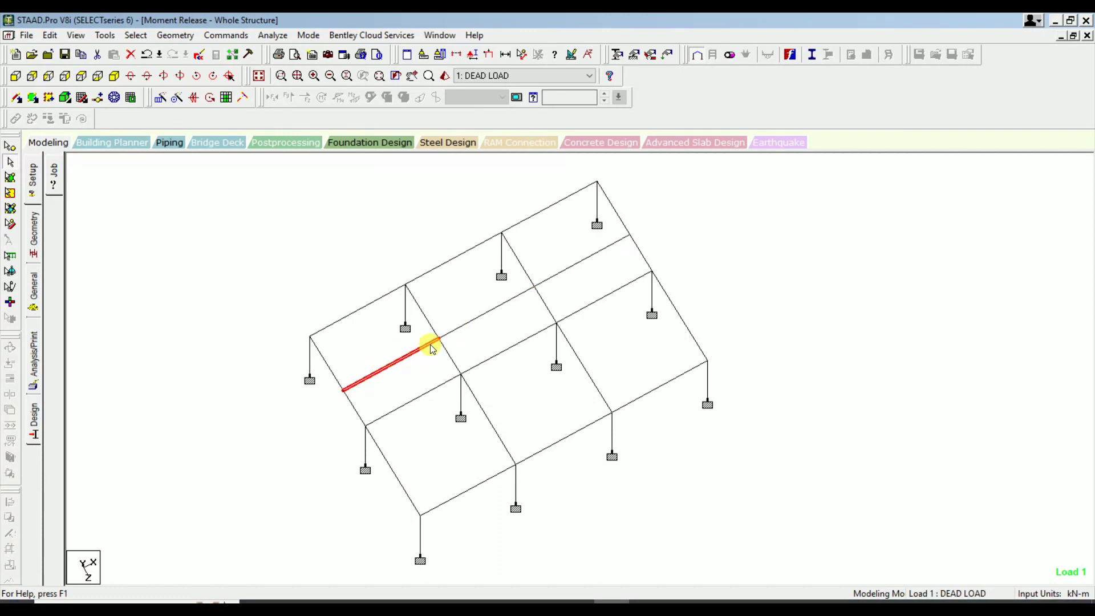
click(486, 313)
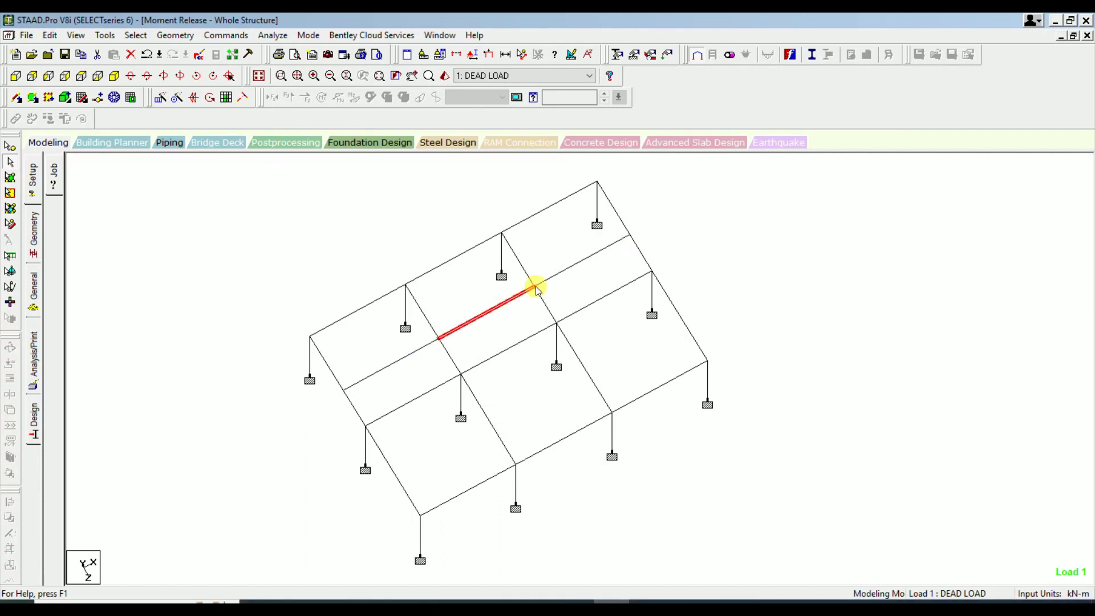
click(562, 271)
click(391, 363)
click(477, 318)
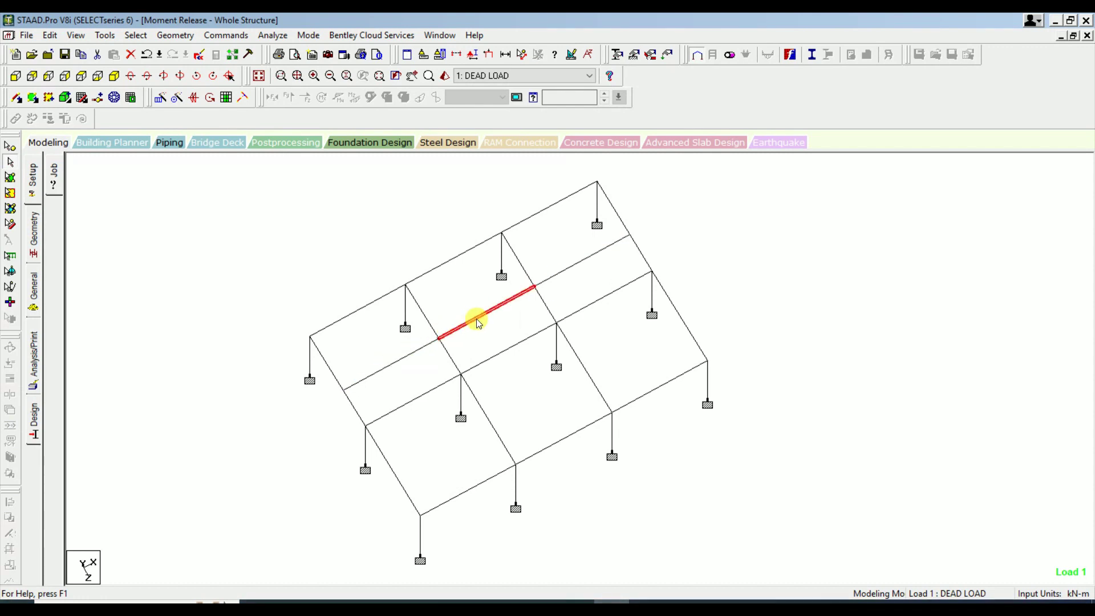
click(563, 274)
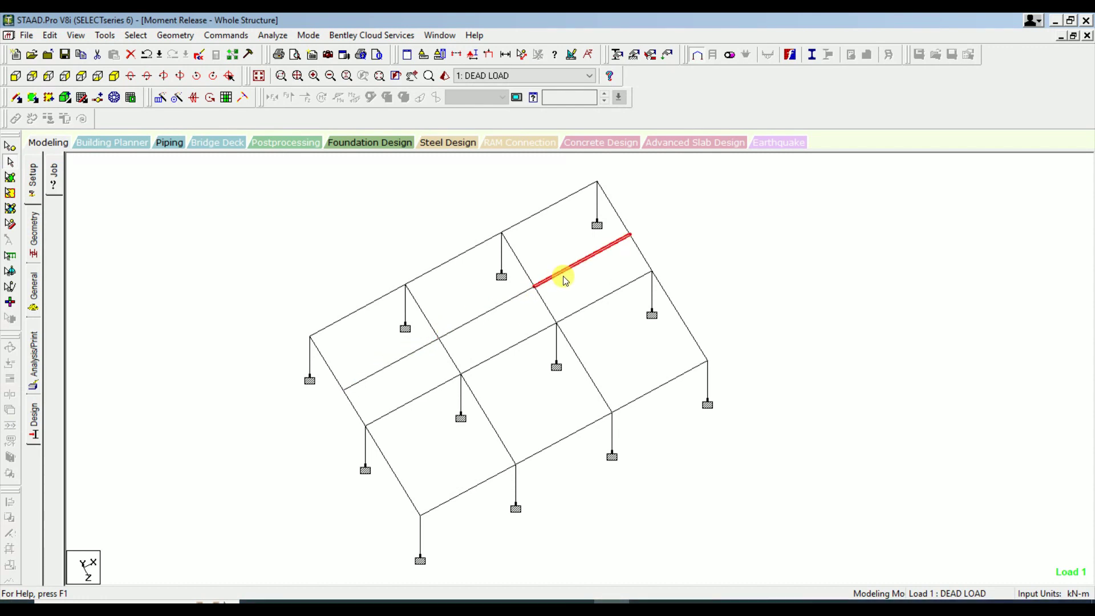
click(354, 410)
click(349, 378)
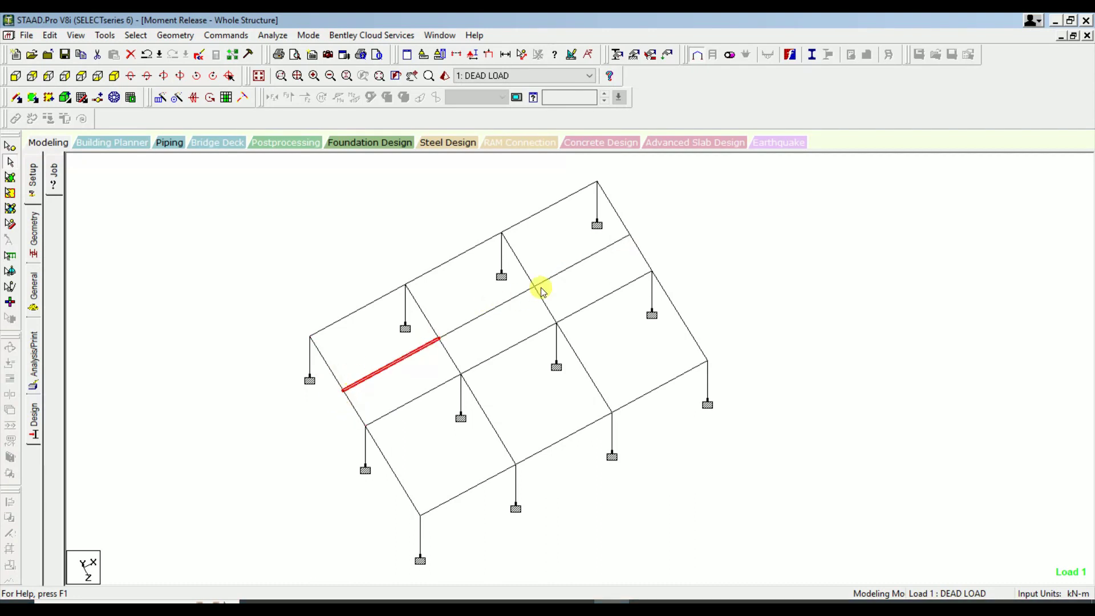
click(704, 274)
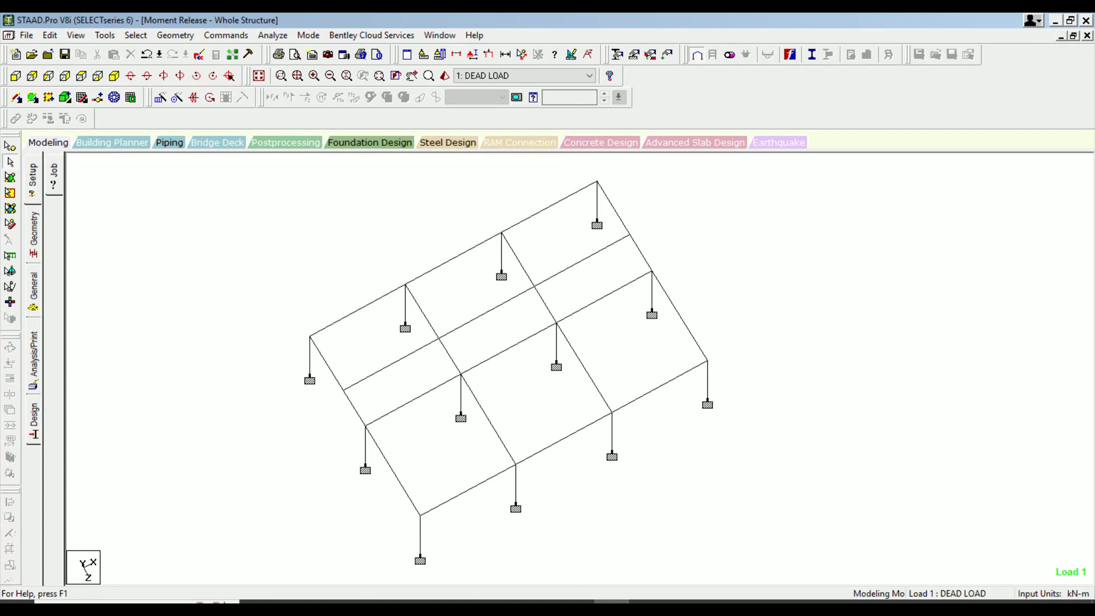
Show the structure in a maximized 3D rendered view and inspect where the secondary beams meet the main beams.
click(445, 76)
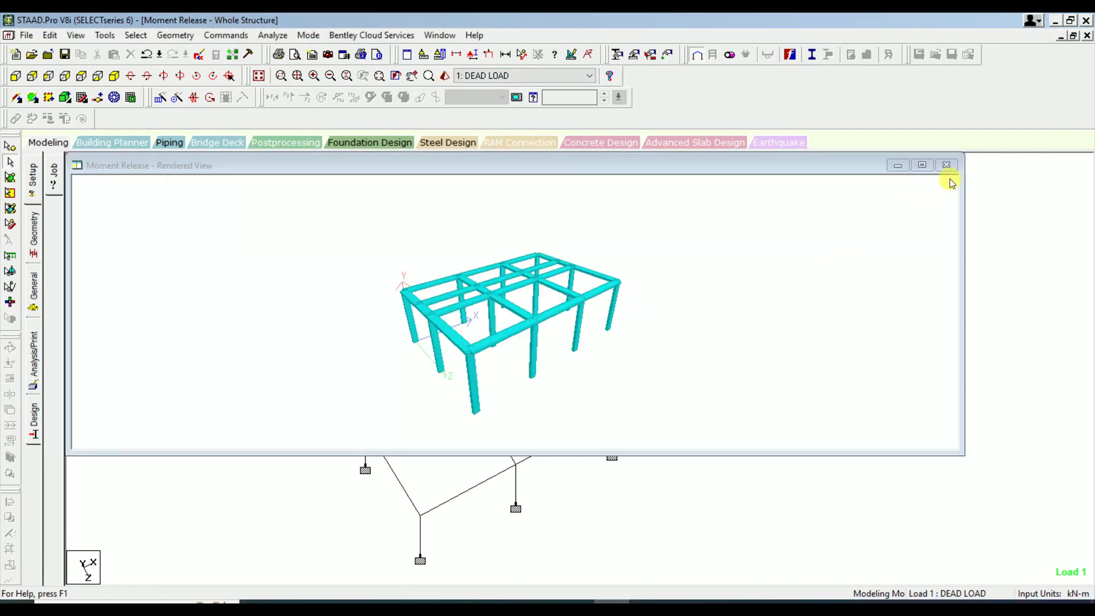
click(923, 165)
drag(486, 384, 481, 317)
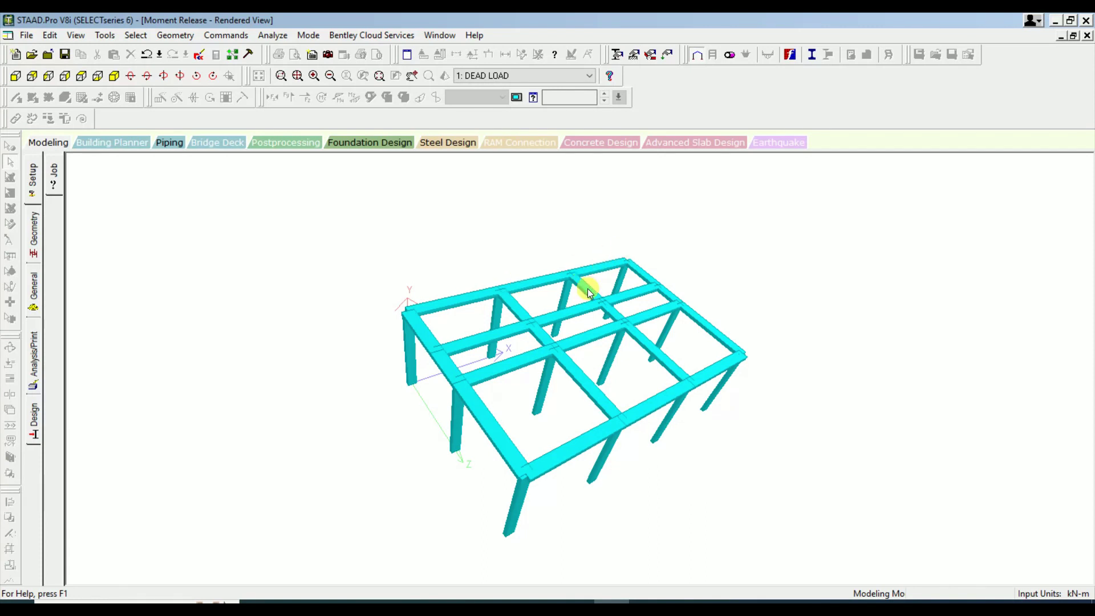
drag(587, 289, 476, 391)
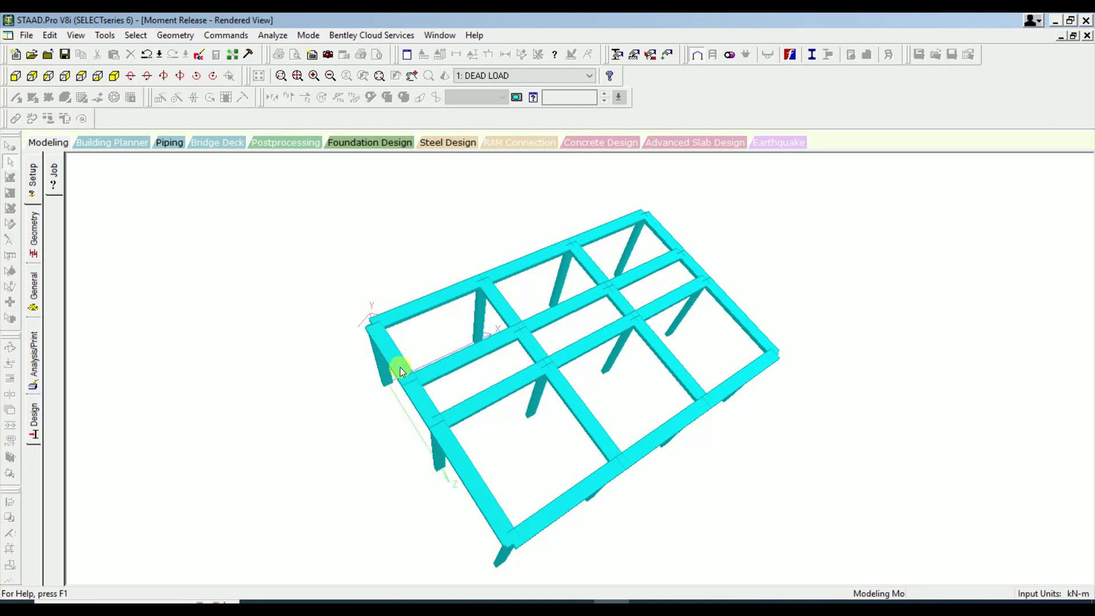
mouse_move(494, 519)
middle_down()
mouse_move(498, 480)
mouse_move(495, 497)
middle_up()
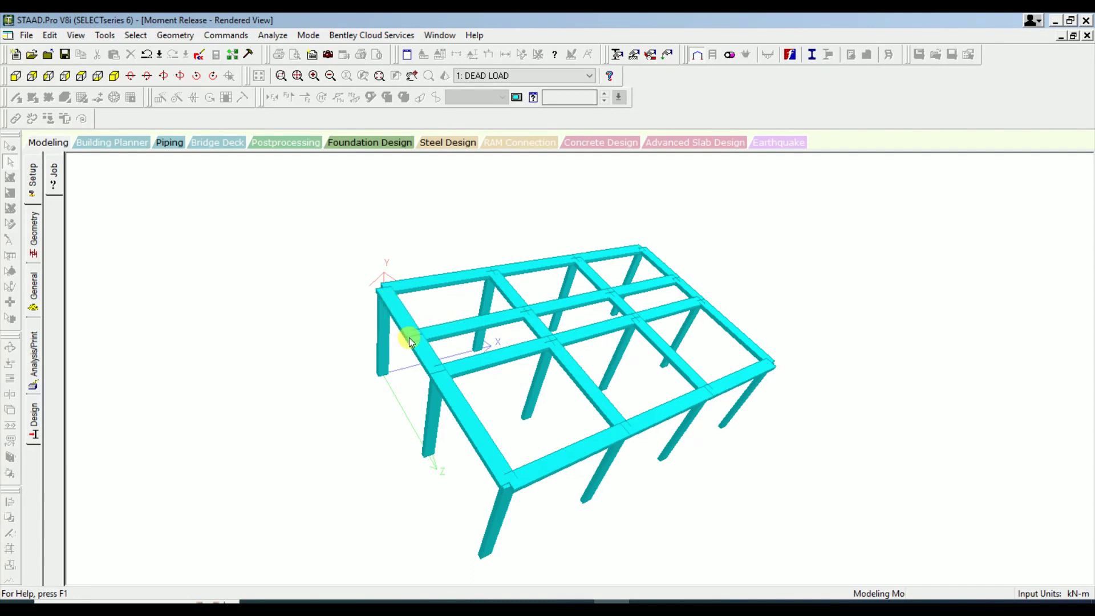
middle_drag(430, 382, 415, 367)
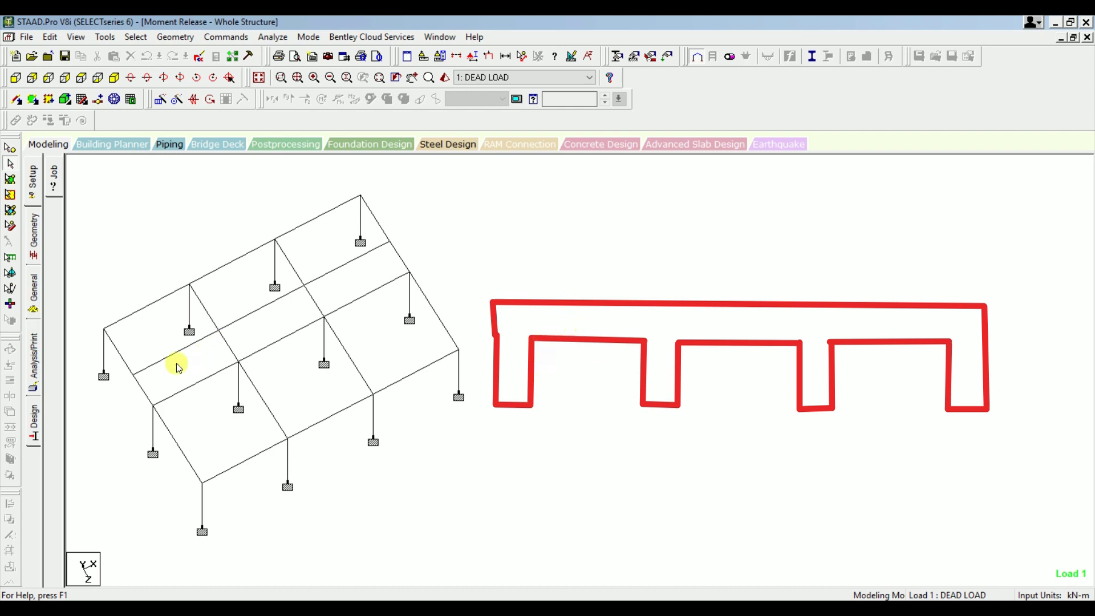
click(133, 375)
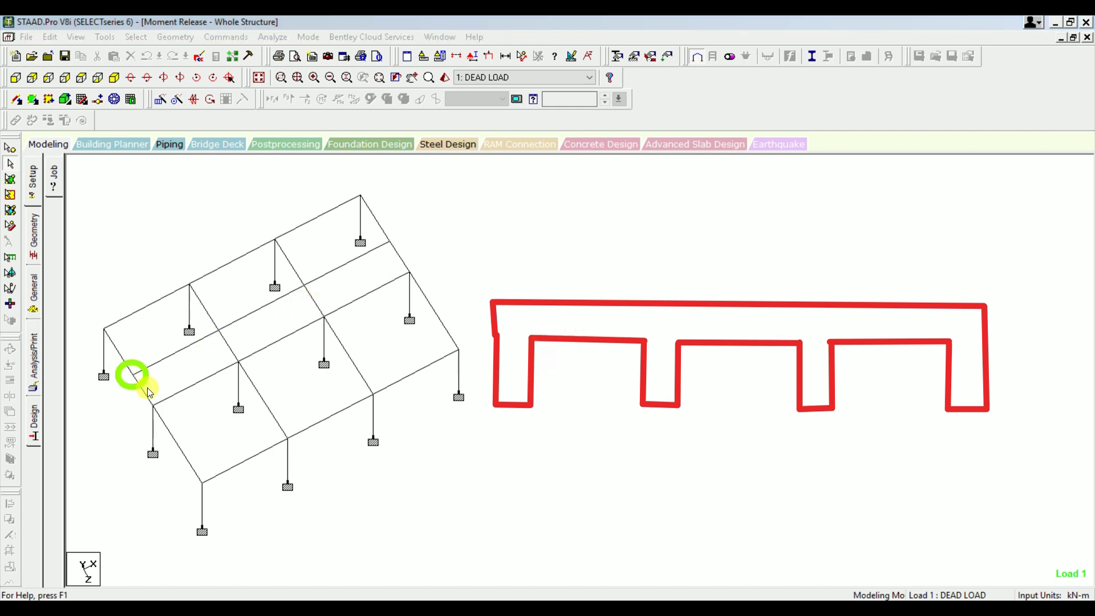
click(218, 330)
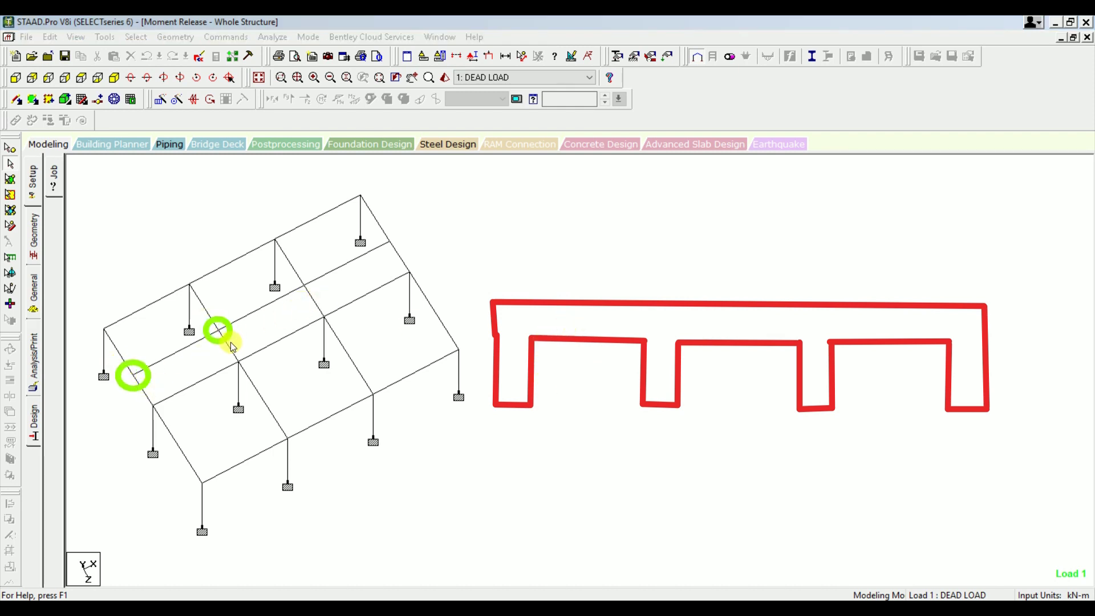
click(306, 286)
mouse_move(376, 225)
mouse_down()
mouse_move(389, 254)
mouse_move(404, 258)
mouse_up()
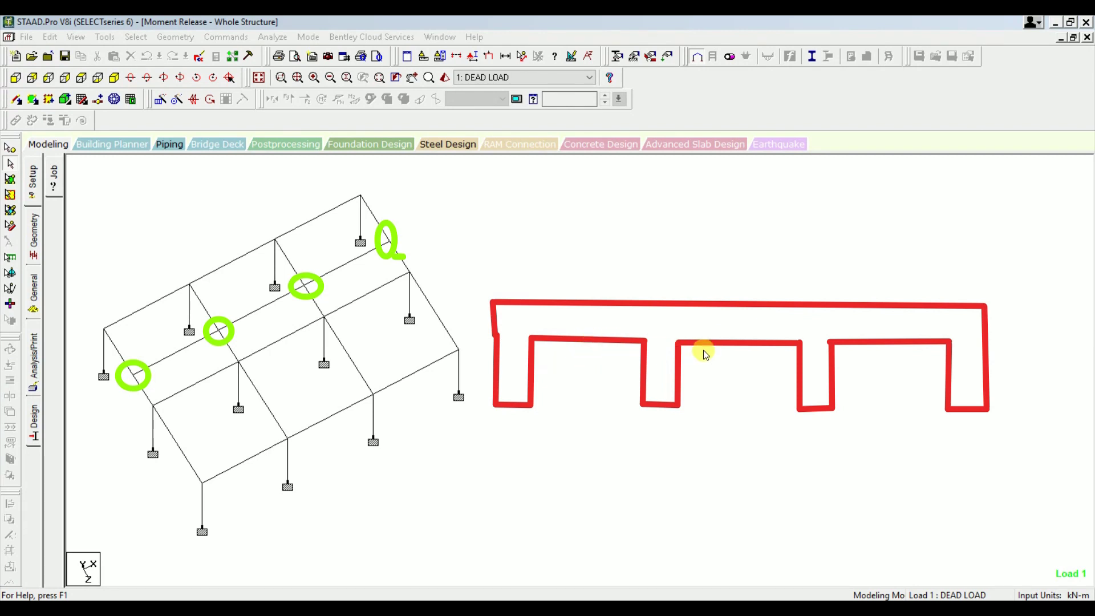
mouse_move(497, 338)
mouse_down()
mouse_move(519, 283)
mouse_move(569, 366)
mouse_move(624, 358)
mouse_up()
mouse_move(658, 312)
mouse_down()
mouse_move(669, 286)
mouse_move(679, 310)
mouse_up()
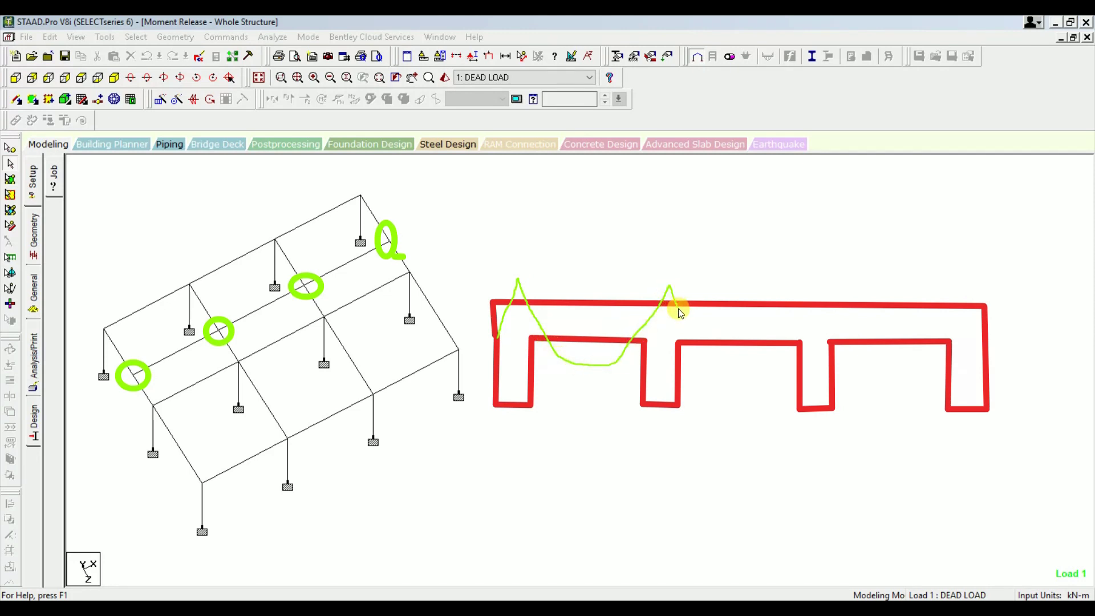
mouse_move(704, 356)
mouse_down()
mouse_move(743, 373)
mouse_move(768, 359)
mouse_move(816, 282)
mouse_move(819, 309)
mouse_move(862, 369)
mouse_move(889, 372)
mouse_move(920, 347)
mouse_move(958, 289)
mouse_up()
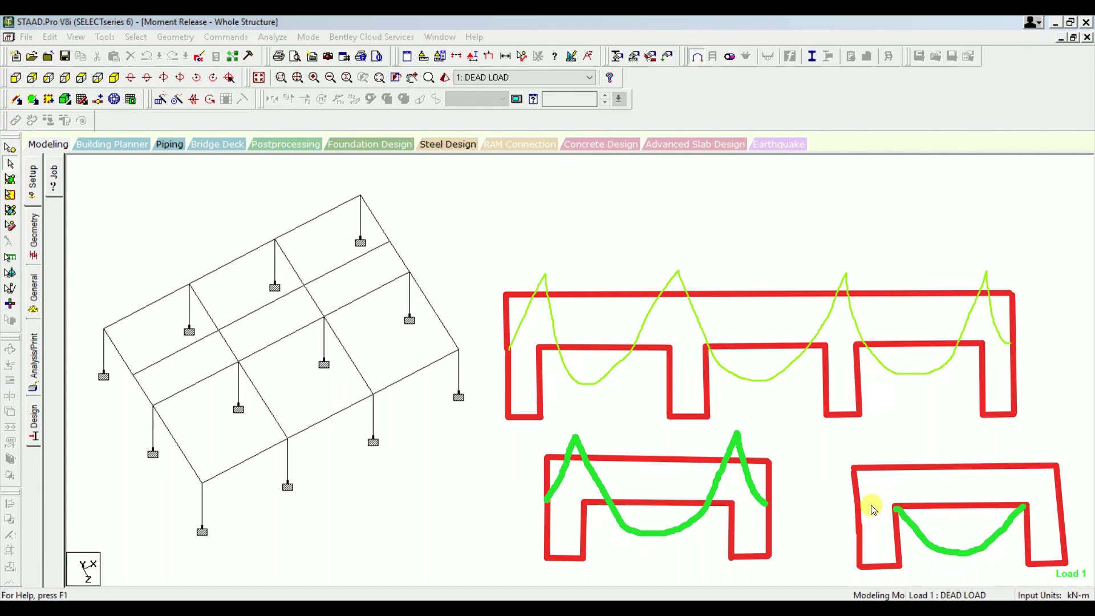
mouse_move(868, 505)
mouse_down()
mouse_move(881, 477)
mouse_move(1046, 475)
mouse_move(1049, 500)
mouse_up()
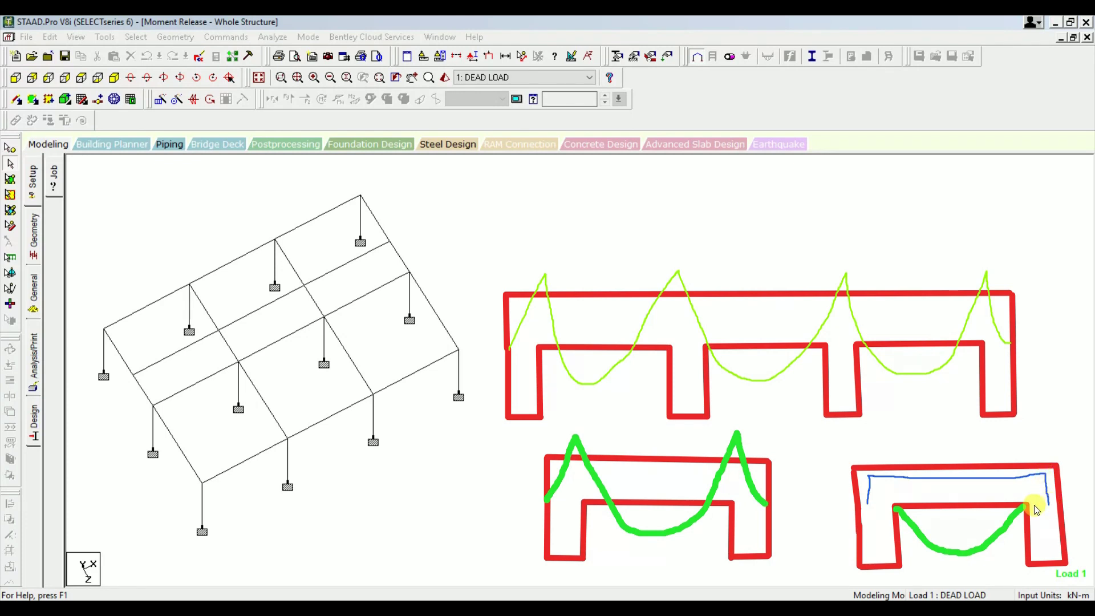
drag(877, 491, 974, 495)
drag(1036, 497, 1037, 483)
drag(1048, 498, 1049, 505)
drag(869, 508, 869, 503)
drag(863, 444, 868, 439)
drag(1043, 442, 1042, 448)
drag(867, 444, 868, 445)
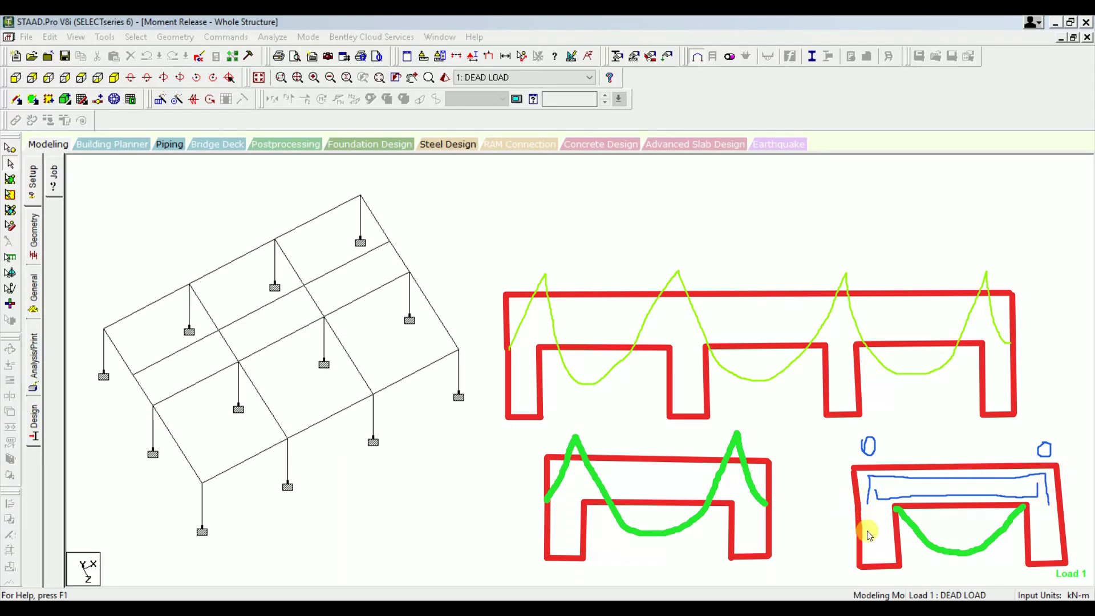
drag(867, 477, 867, 504)
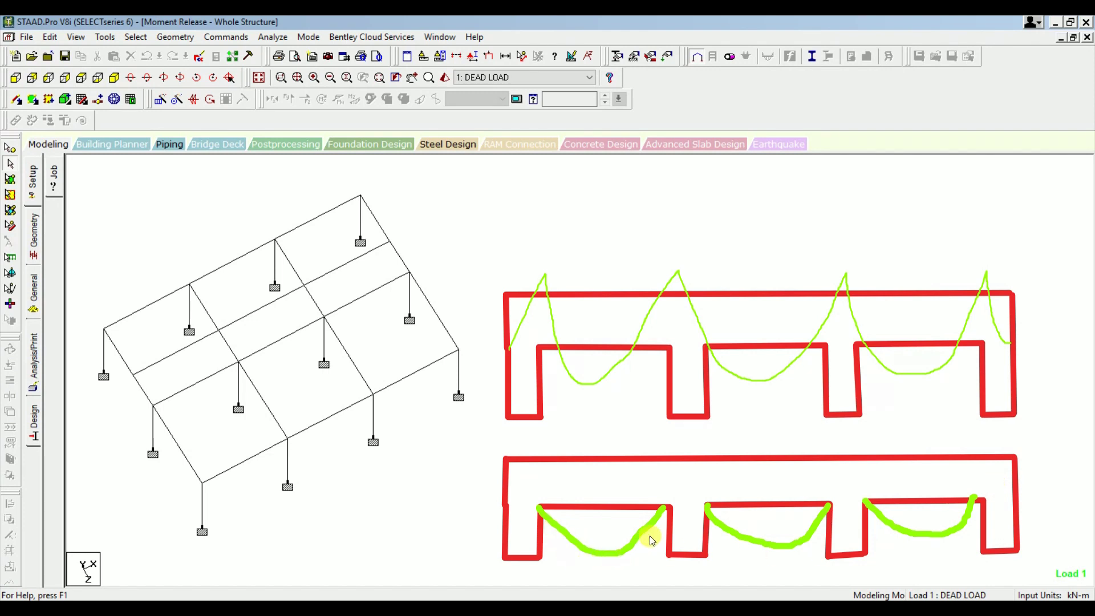
click(516, 525)
mouse_move(519, 500)
mouse_down()
mouse_move(518, 469)
mouse_move(1005, 477)
mouse_move(1004, 463)
mouse_move(1006, 518)
mouse_up()
drag(525, 489, 996, 494)
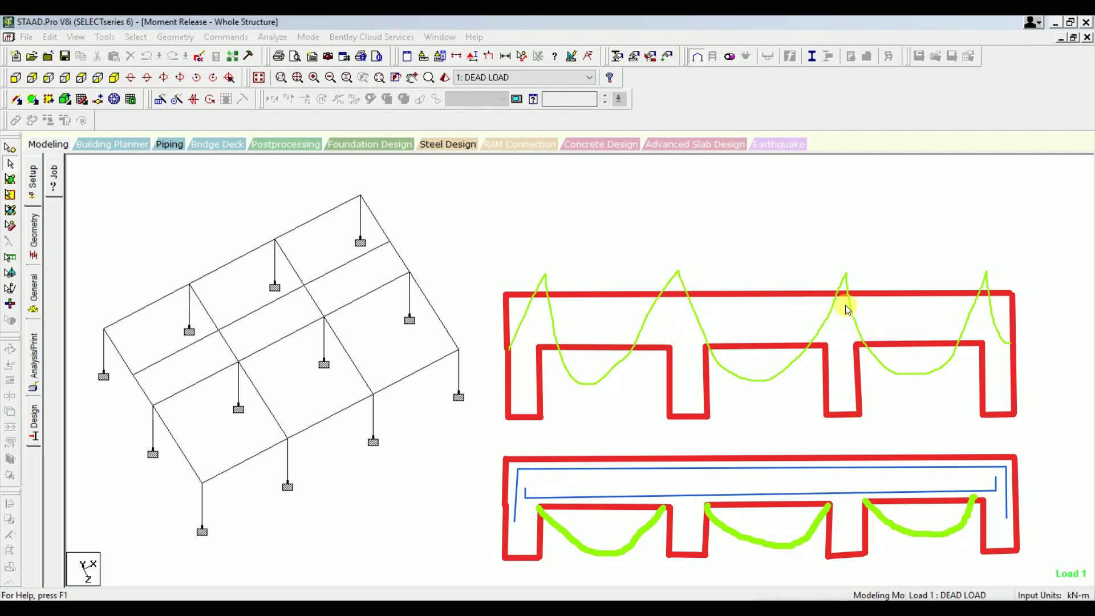
drag(660, 453, 719, 539)
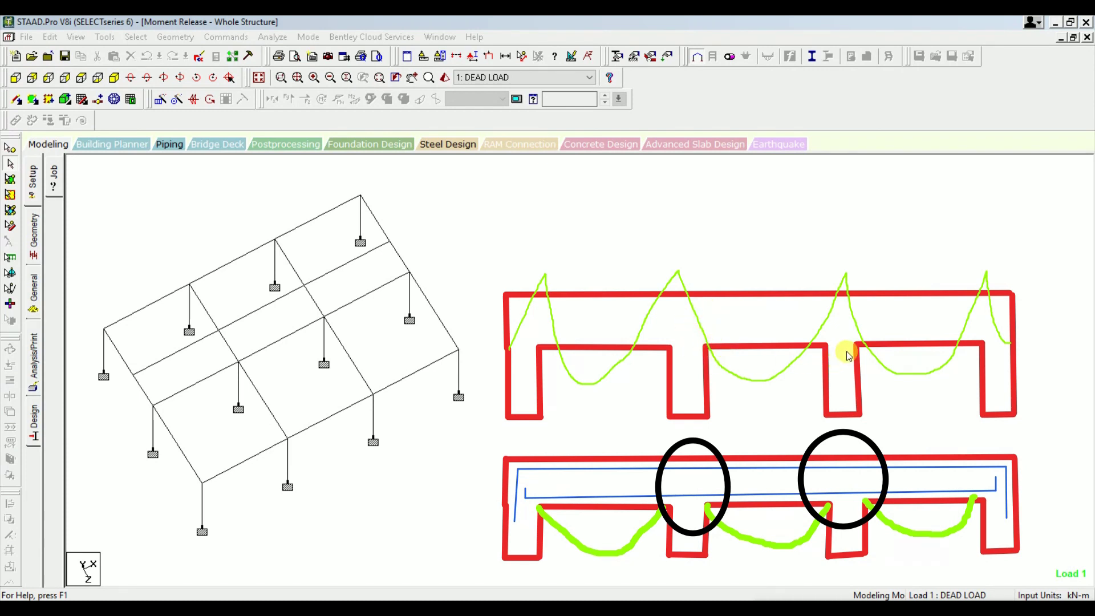
mouse_move(884, 415)
mouse_down()
mouse_move(915, 439)
mouse_move(893, 439)
mouse_up()
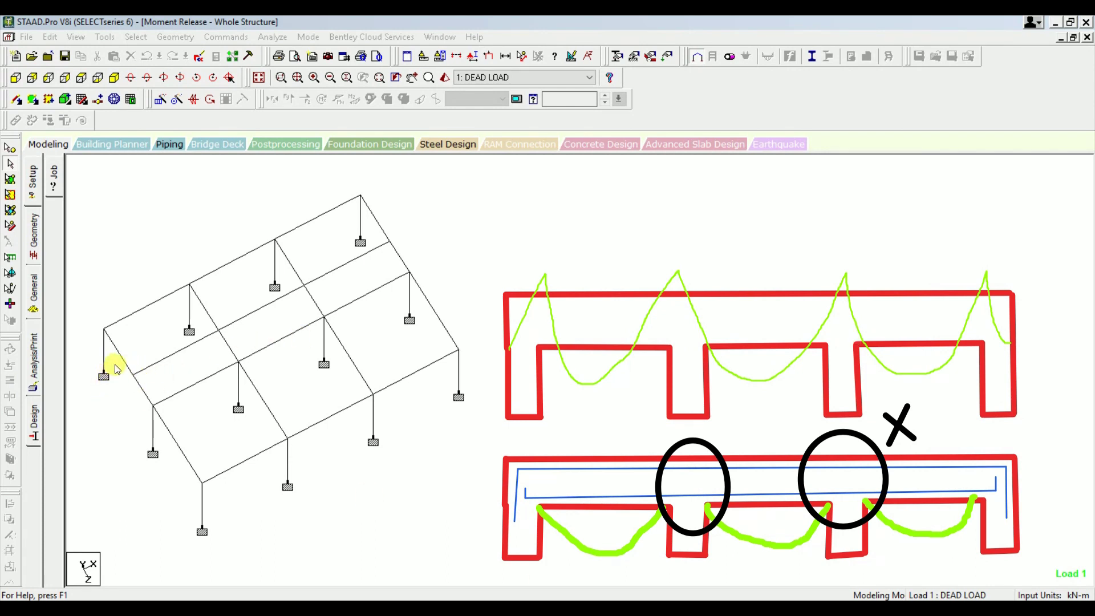
drag(124, 372, 147, 386)
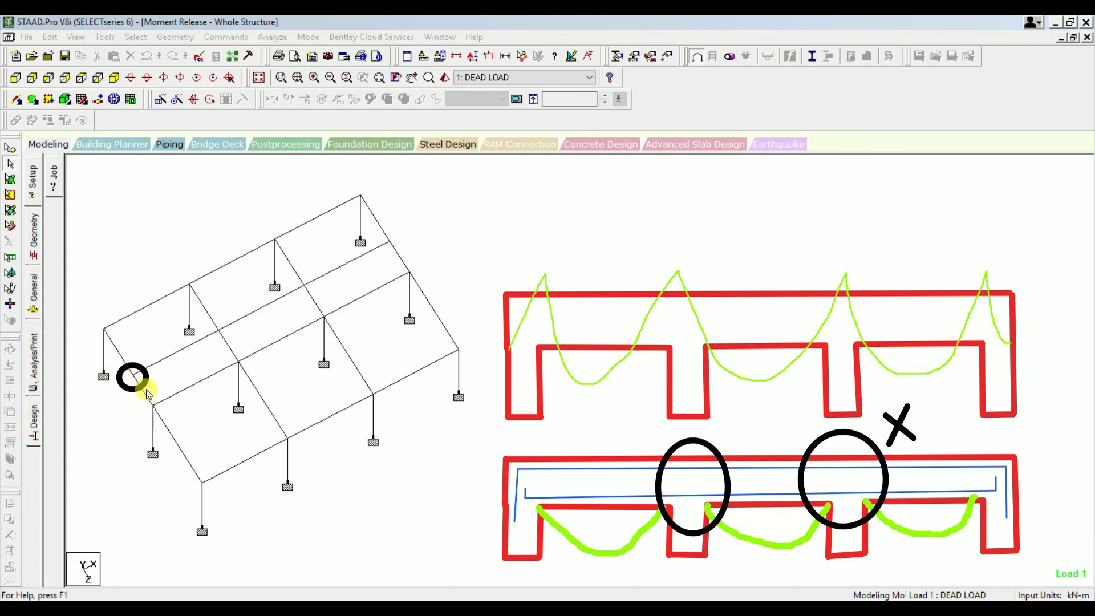
drag(380, 234, 398, 249)
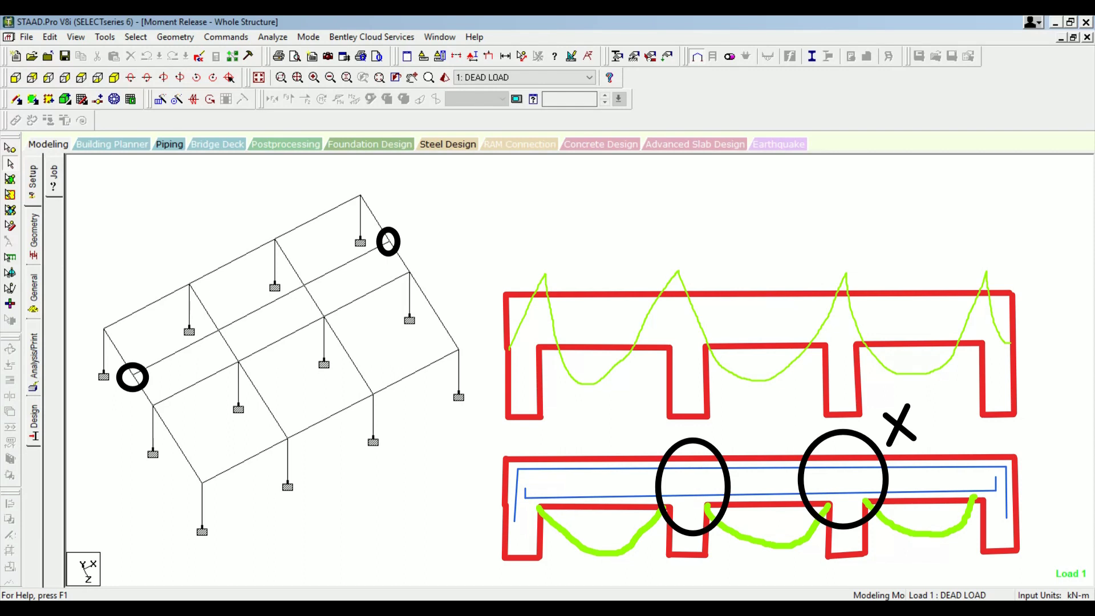
Add a member release specification at the start location that releases the MX, MY and MZ moments.
click(227, 37)
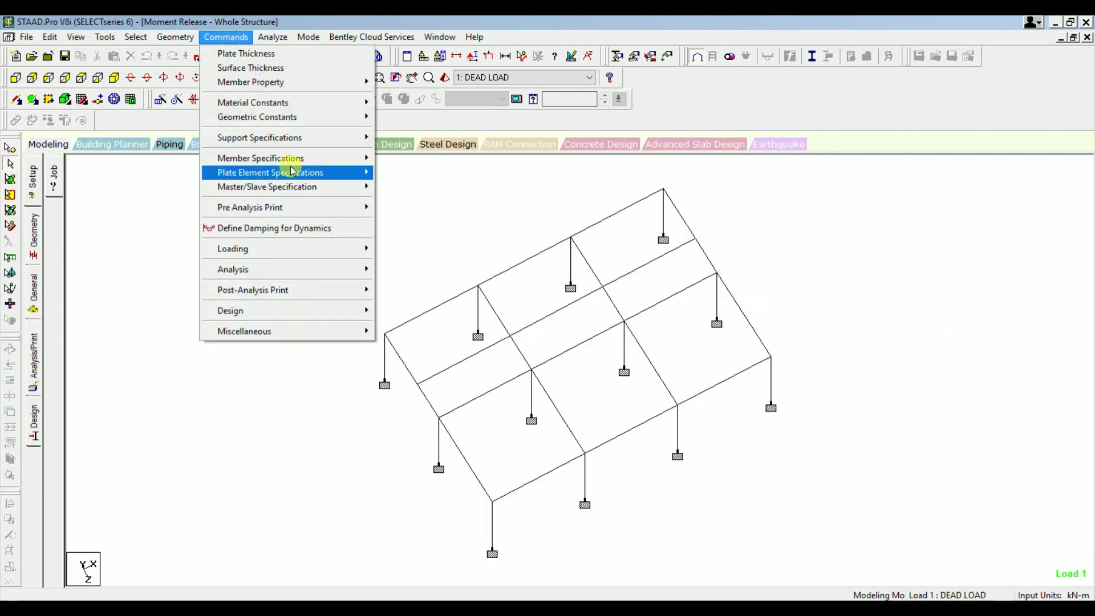
mouse_move(303, 162)
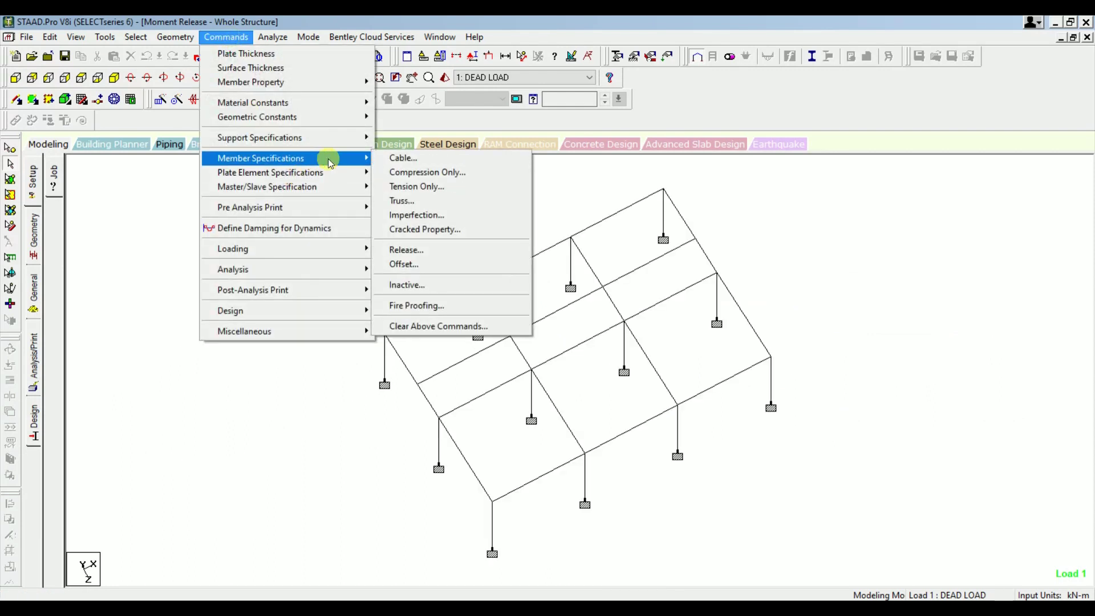
click(442, 257)
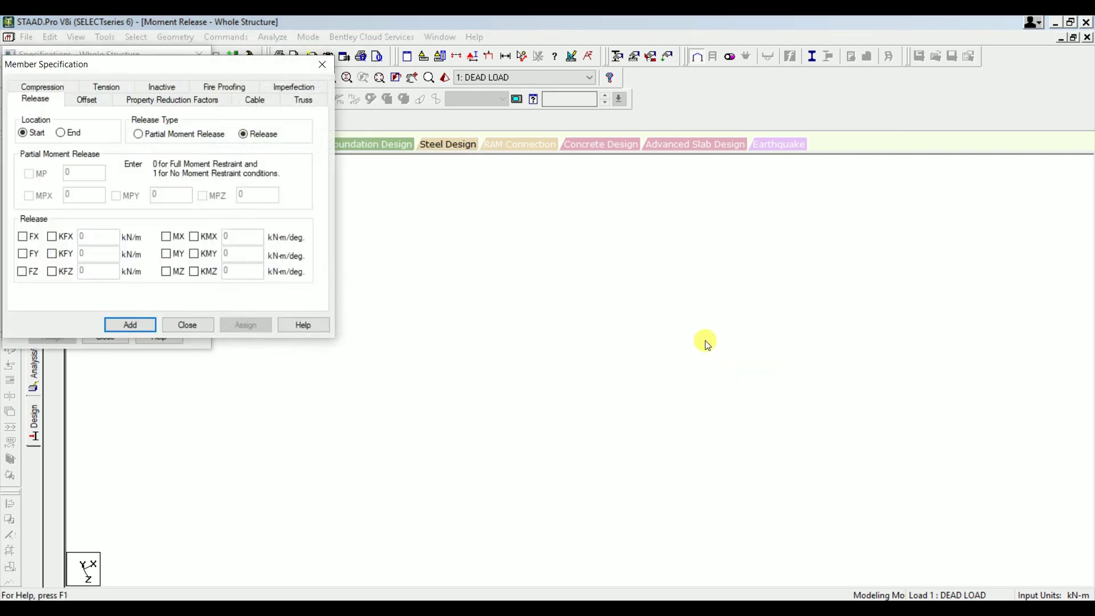
drag(98, 74, 467, 149)
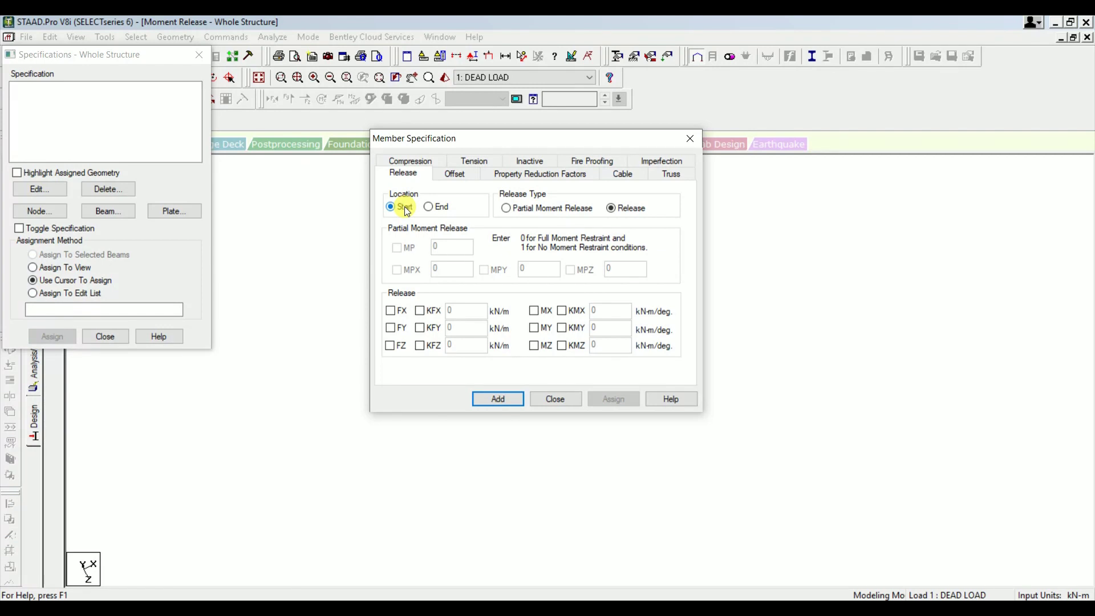
click(534, 310)
click(533, 328)
click(533, 345)
click(497, 399)
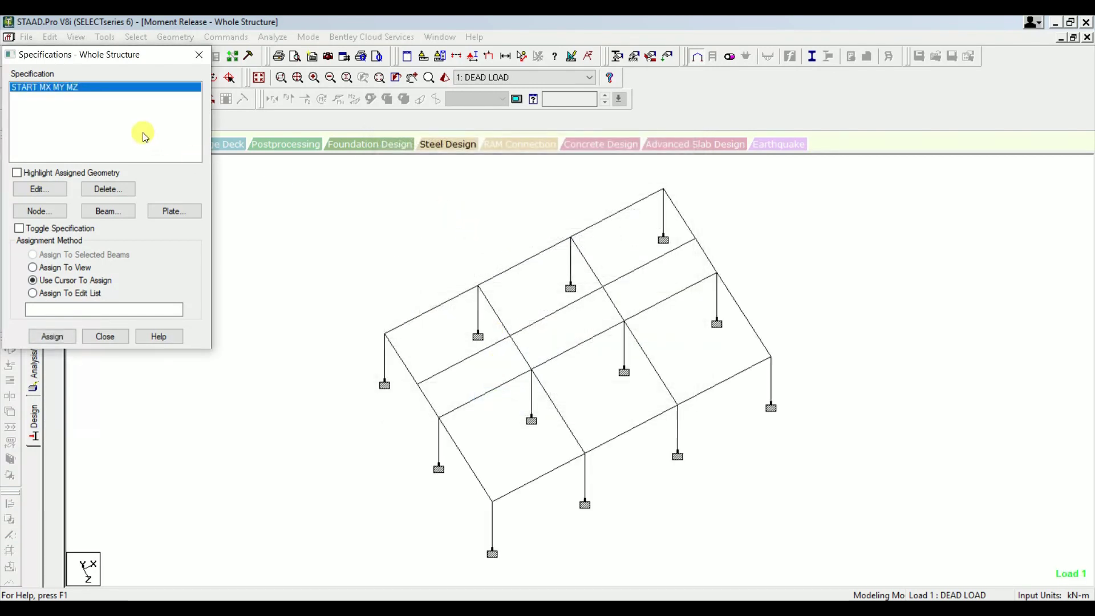
Add a member release specification at the end location that releases the MX, MY and MZ moments.
click(118, 211)
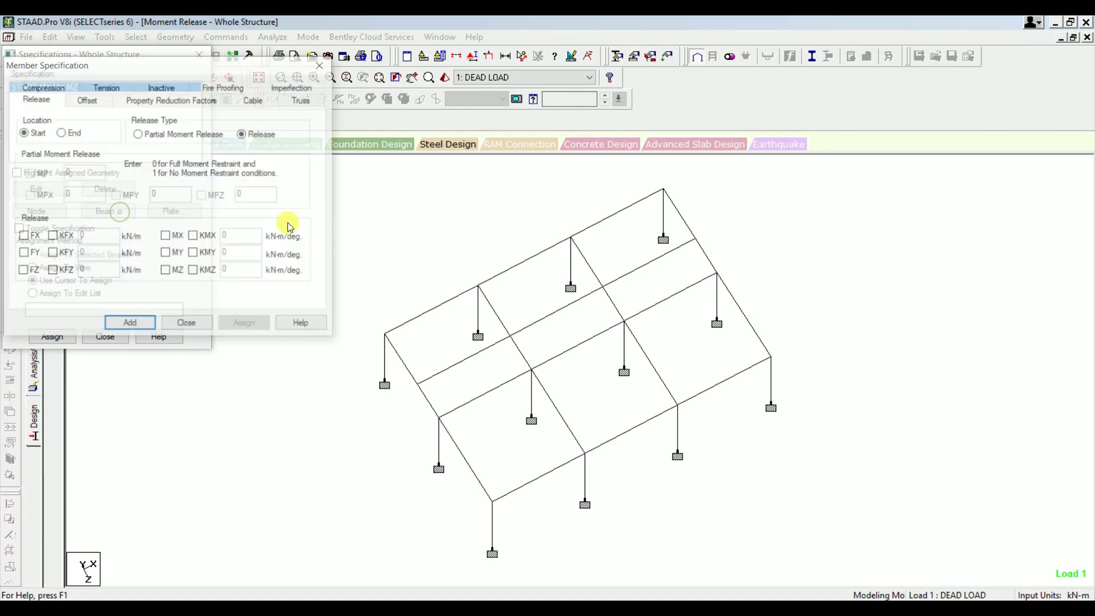
click(61, 133)
click(166, 236)
click(166, 254)
click(166, 272)
click(136, 325)
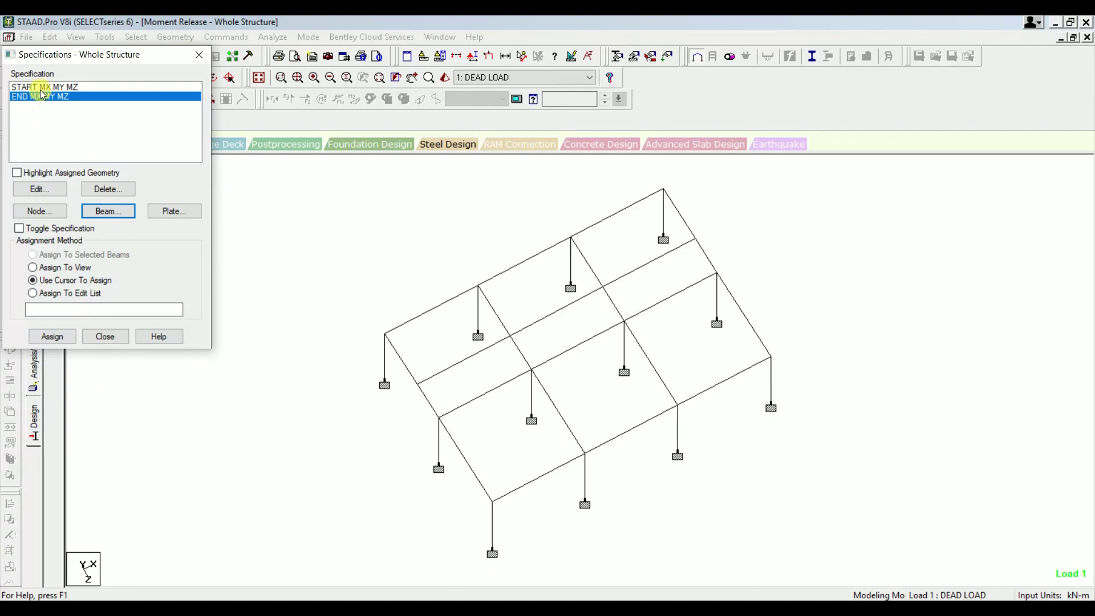
Check the start and end of the secondary beam in the first bay and try to assign it the START MX MY MZ release.
click(434, 375)
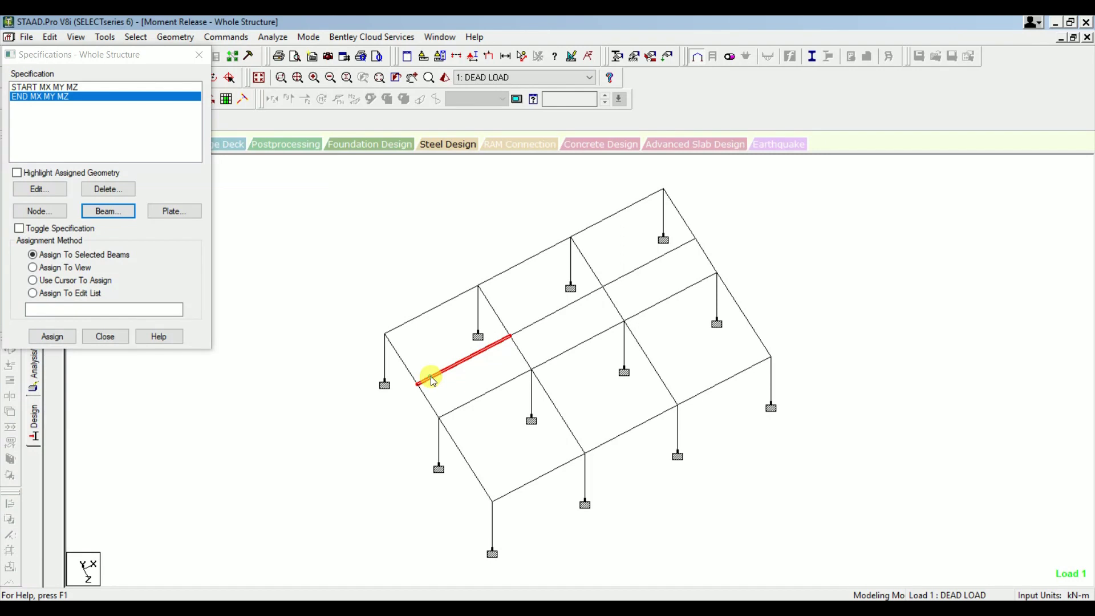
click(428, 372)
click(453, 366)
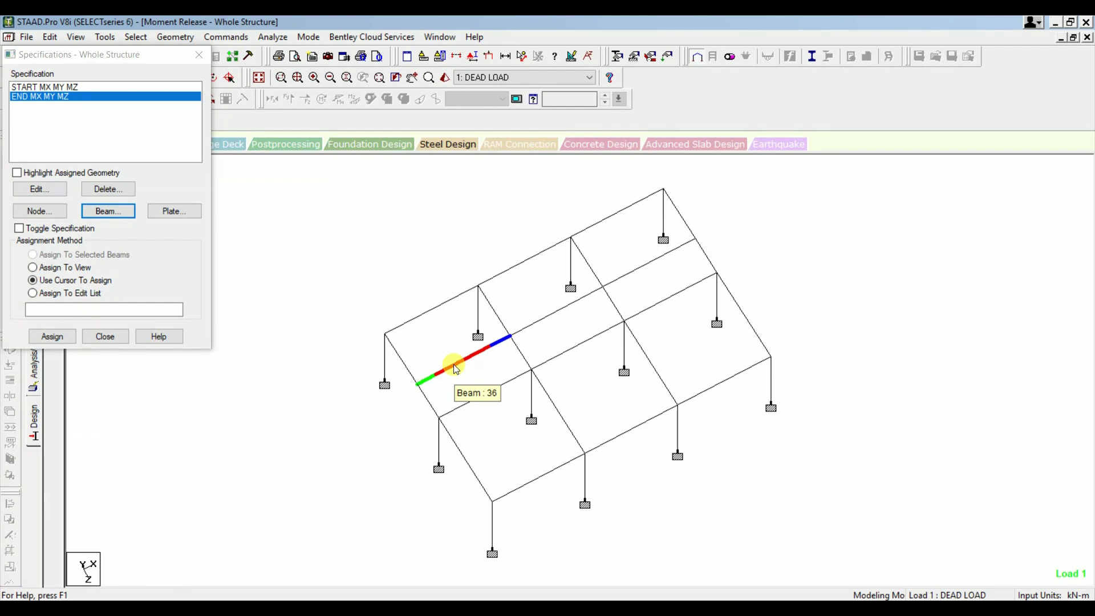
click(453, 364)
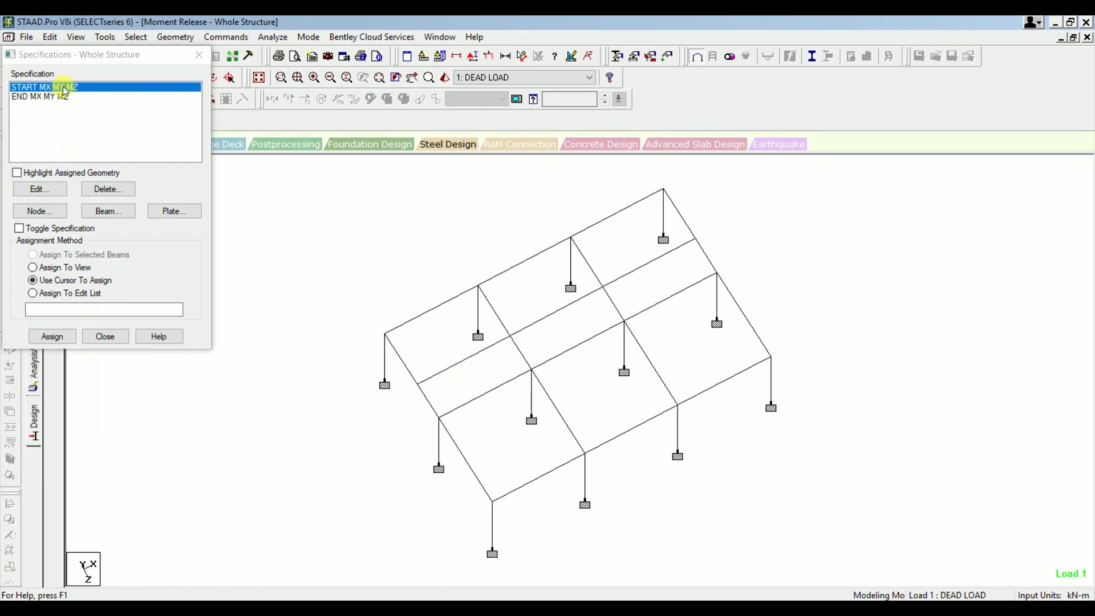
click(464, 368)
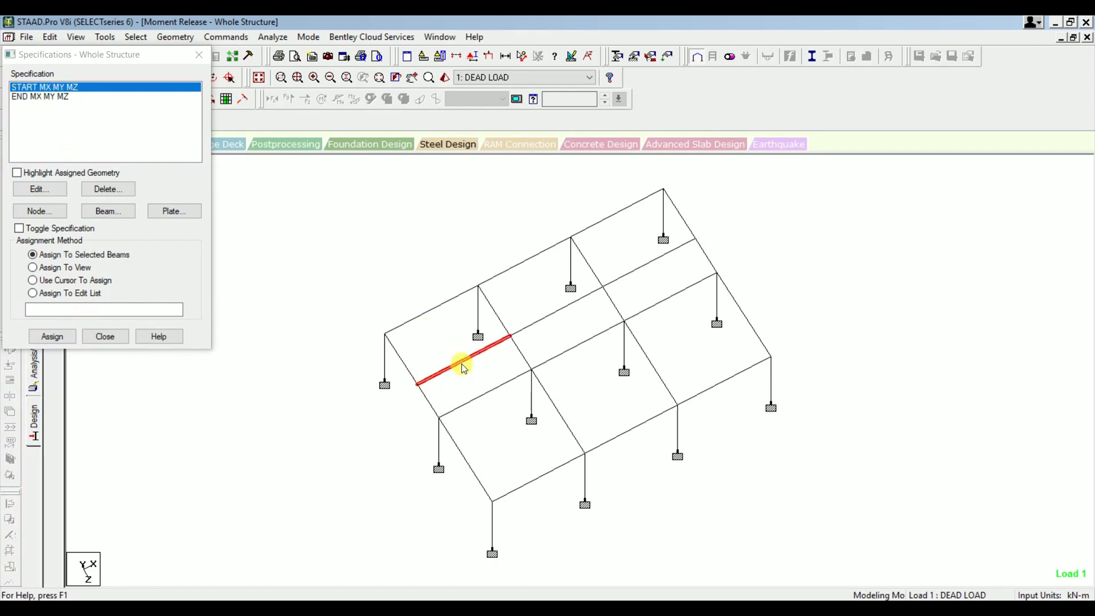
click(68, 336)
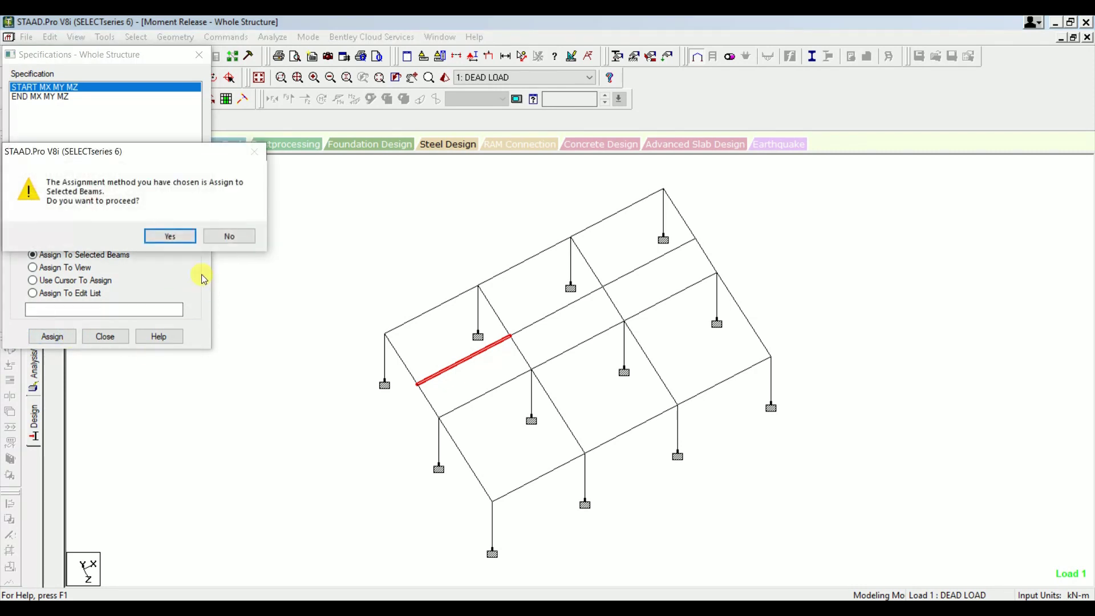
click(170, 236)
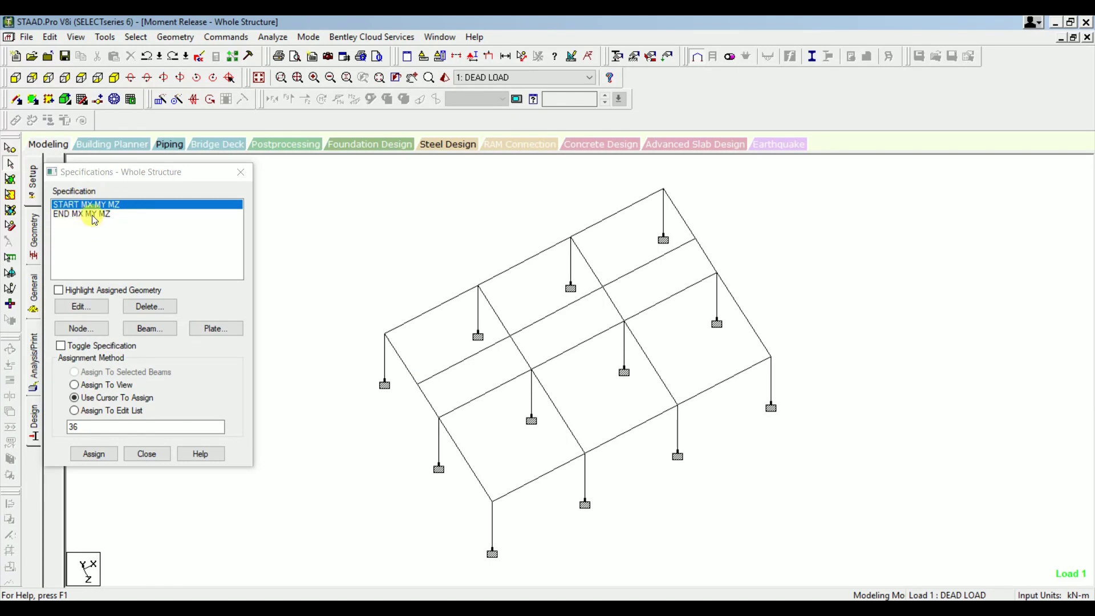
click(150, 454)
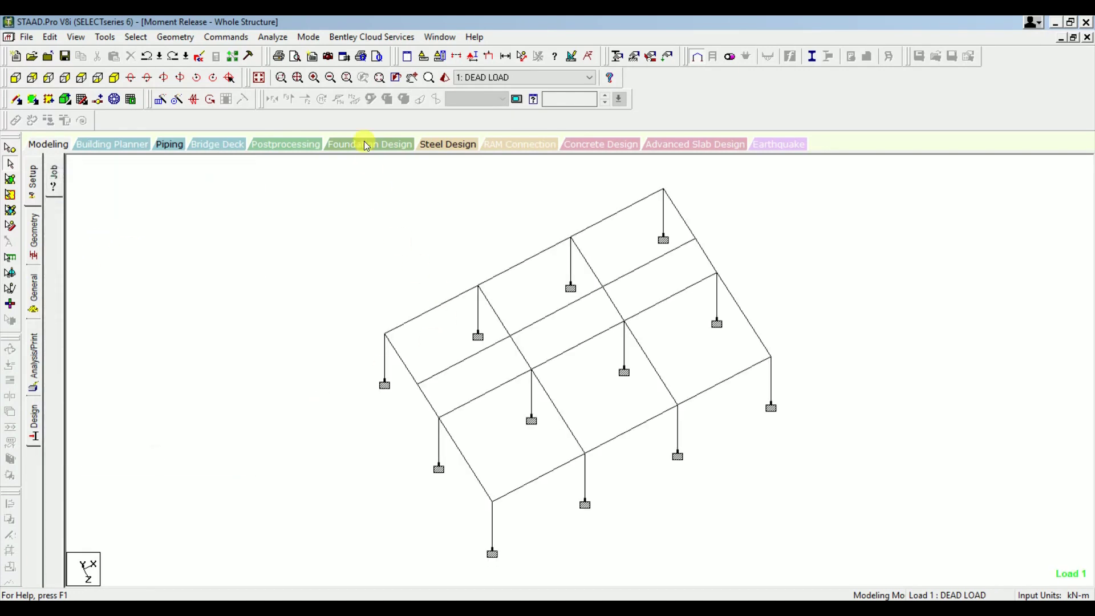
Run the analysis with the modified structure saved, staying in modeling mode.
click(276, 37)
click(292, 55)
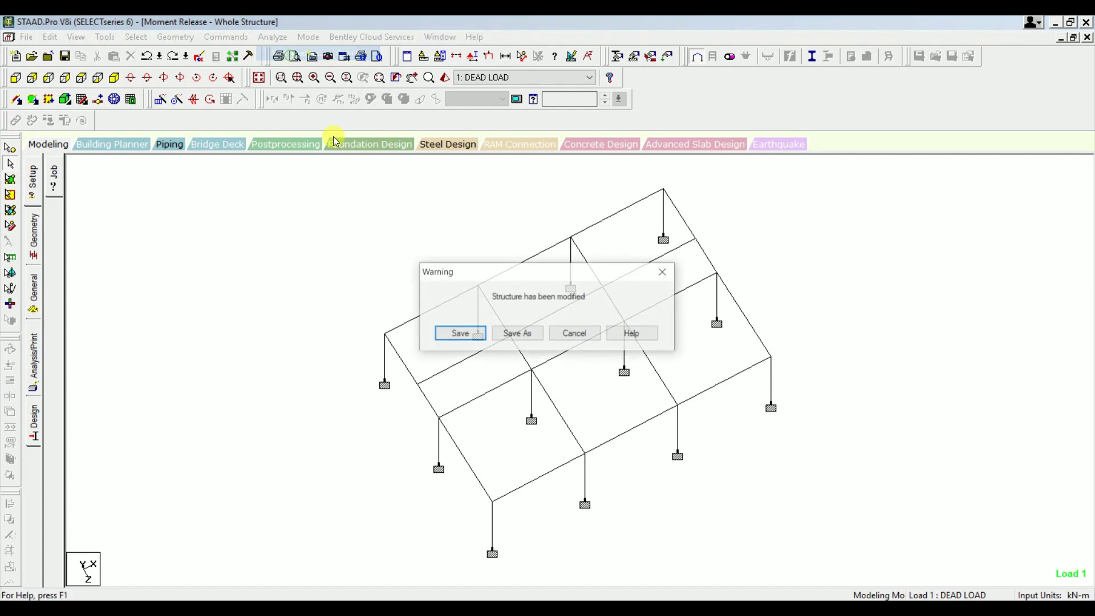
click(457, 333)
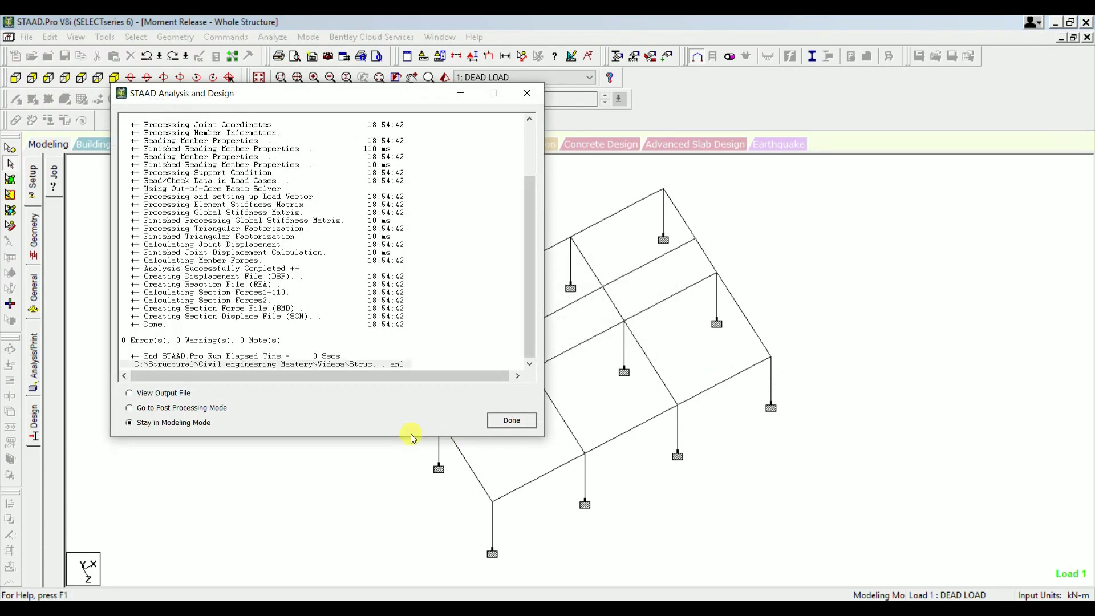
click(512, 418)
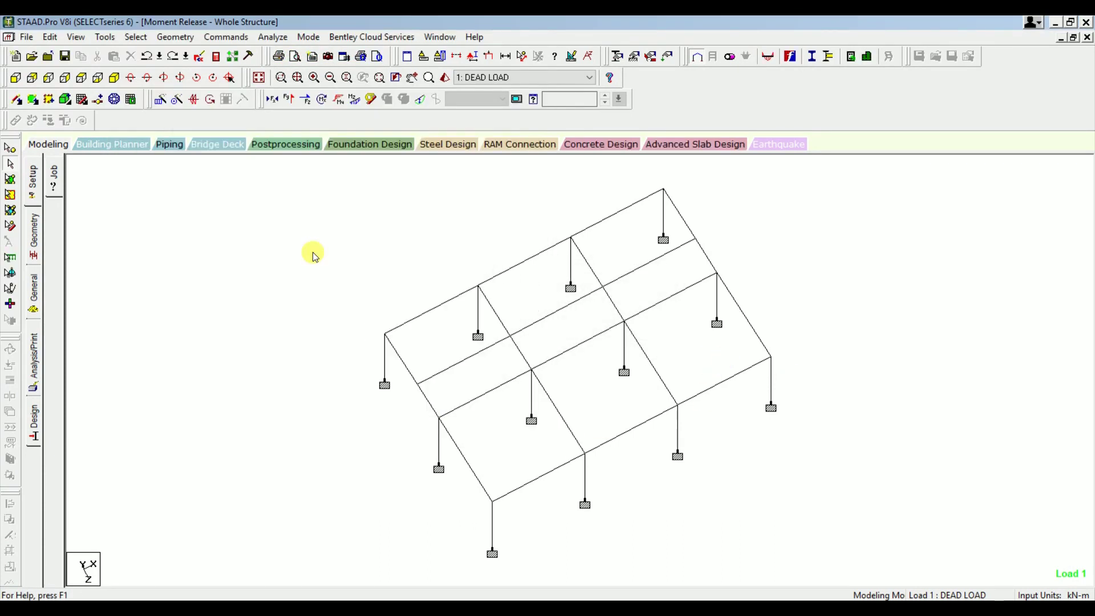
Show the Bending Z diagram, examine the moments at both outer ends of the secondary beam line, and hide the diagram.
click(355, 103)
scroll(496, 357, up, 5)
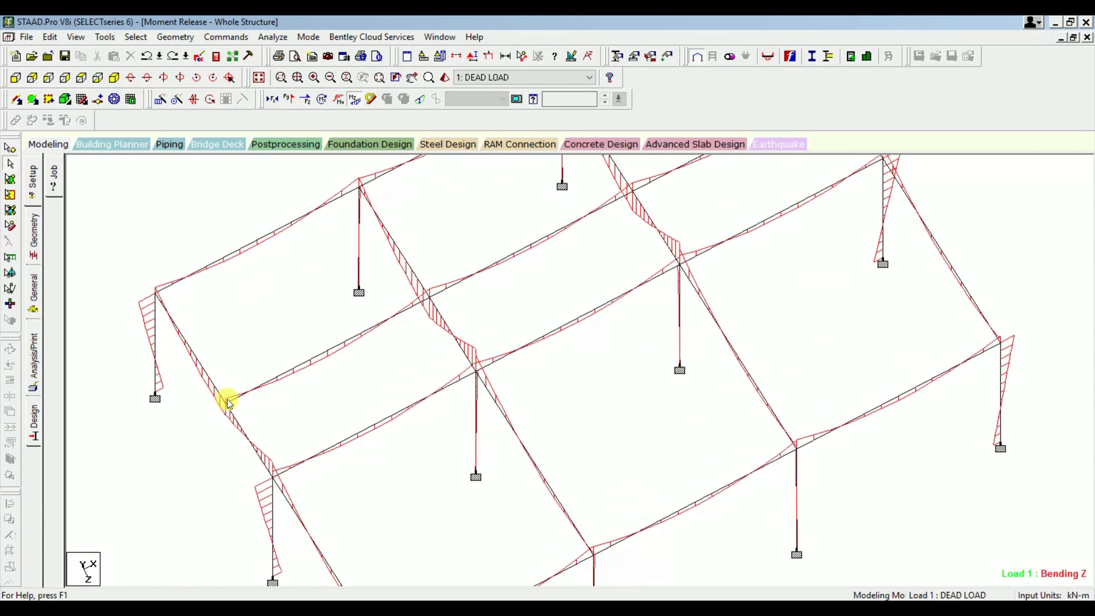
scroll(227, 403, up, 1)
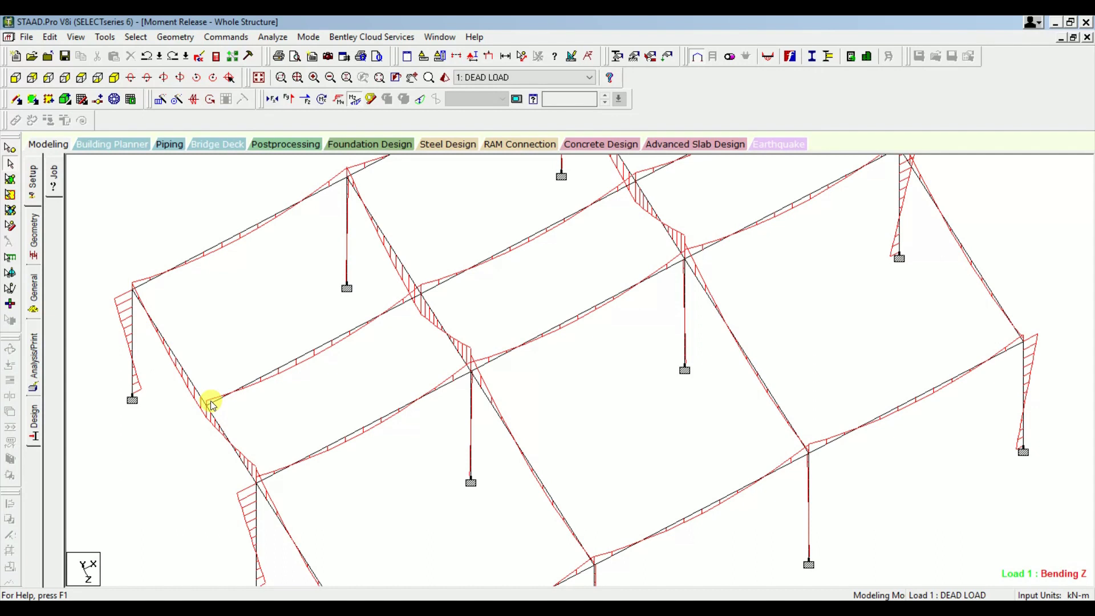
middle_drag(422, 283, 581, 325)
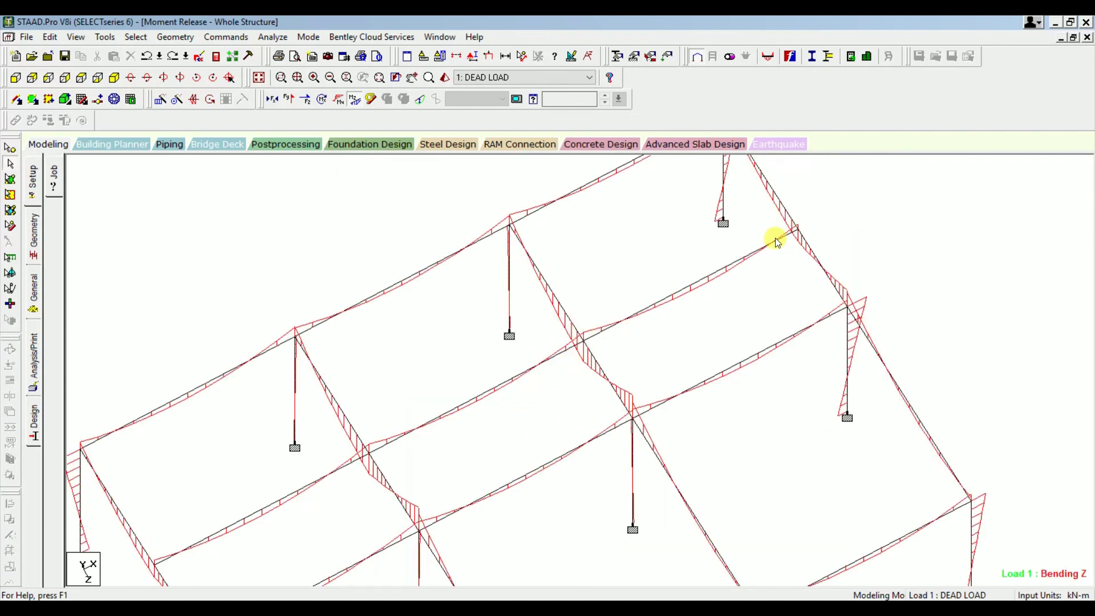
scroll(799, 256, down, 1)
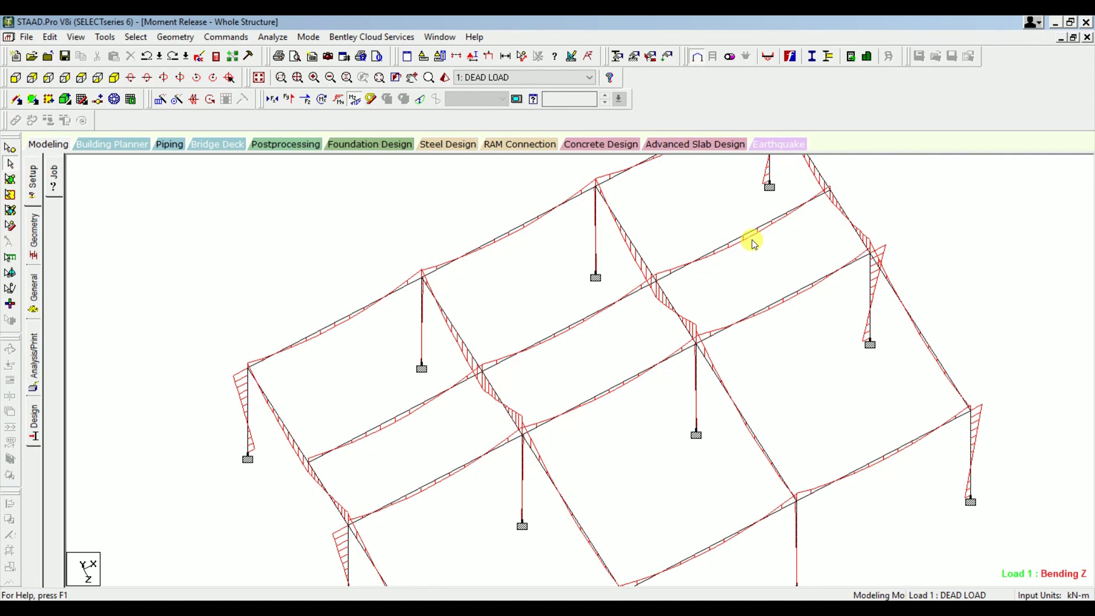
click(361, 100)
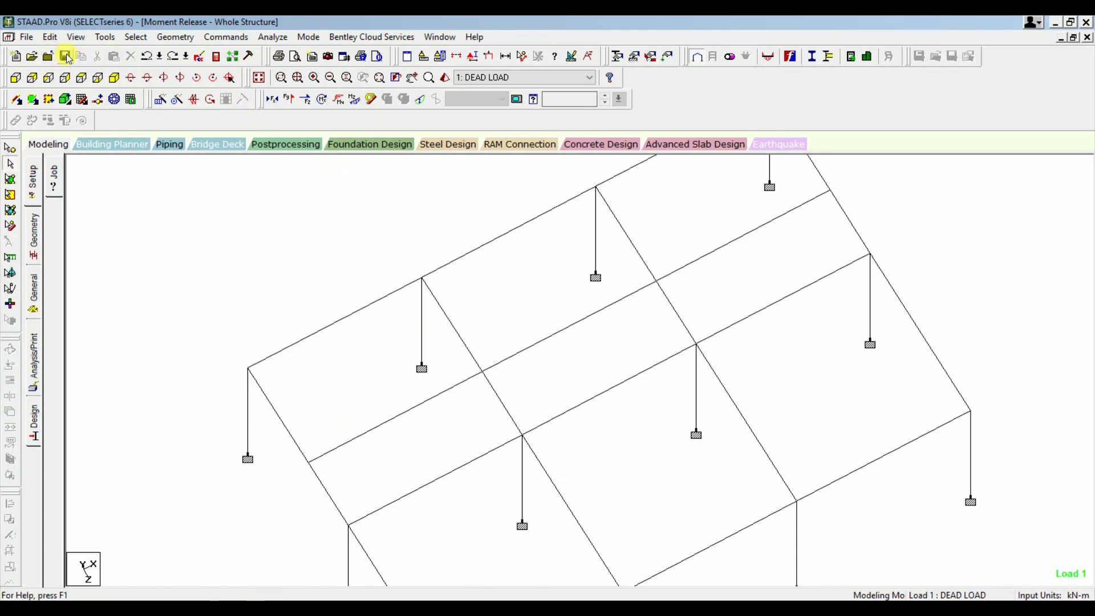
Save the modified structure.
click(66, 58)
click(602, 344)
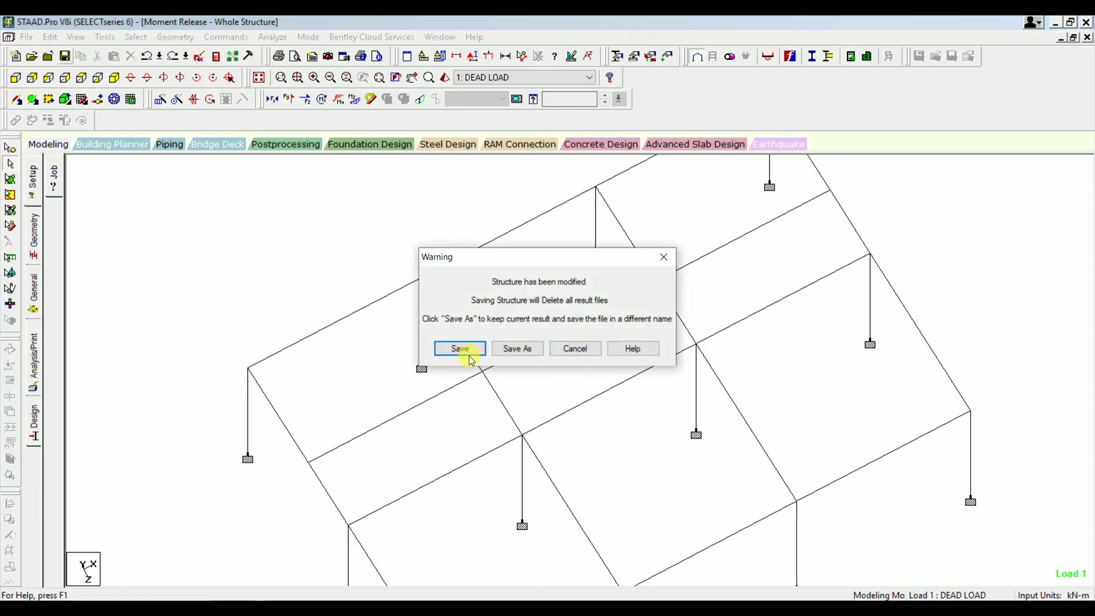
click(469, 353)
Assign the START MX MY MZ release to the secondary beam in the first bay.
click(226, 37)
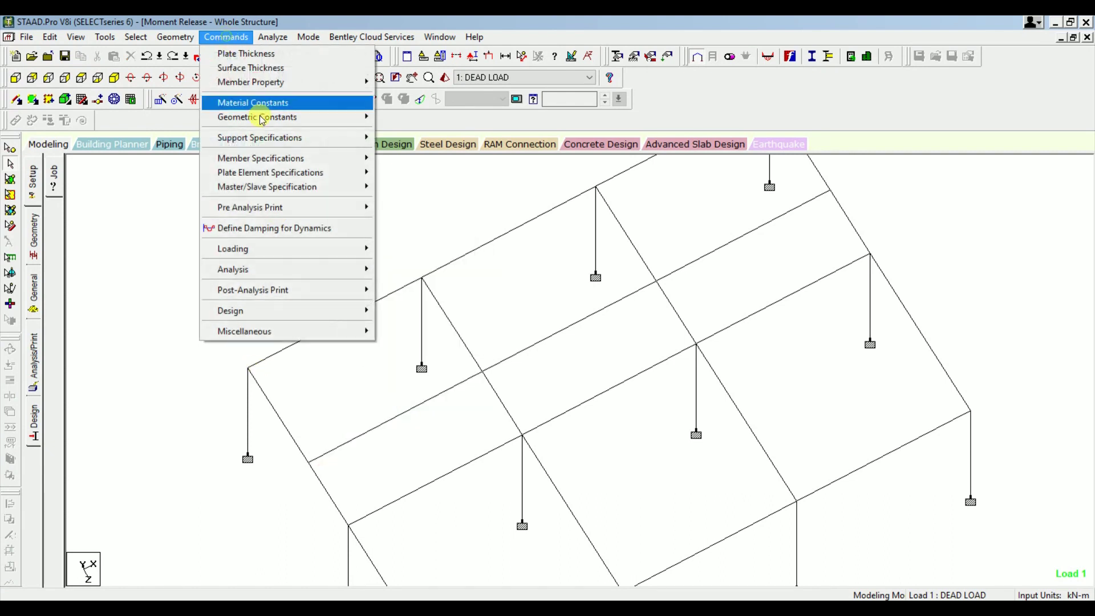
mouse_move(288, 159)
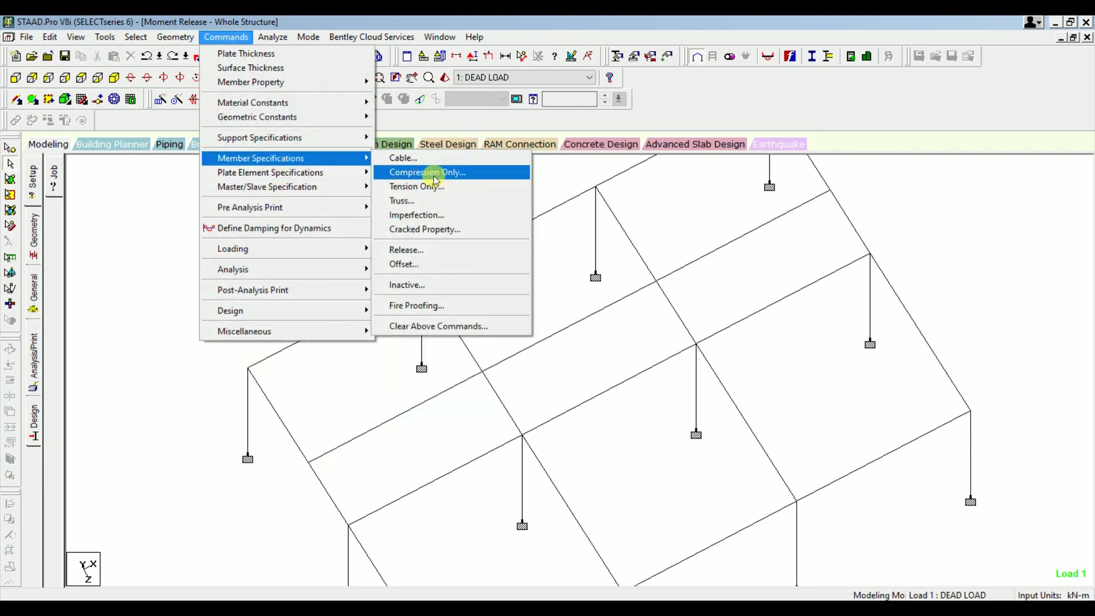
click(420, 251)
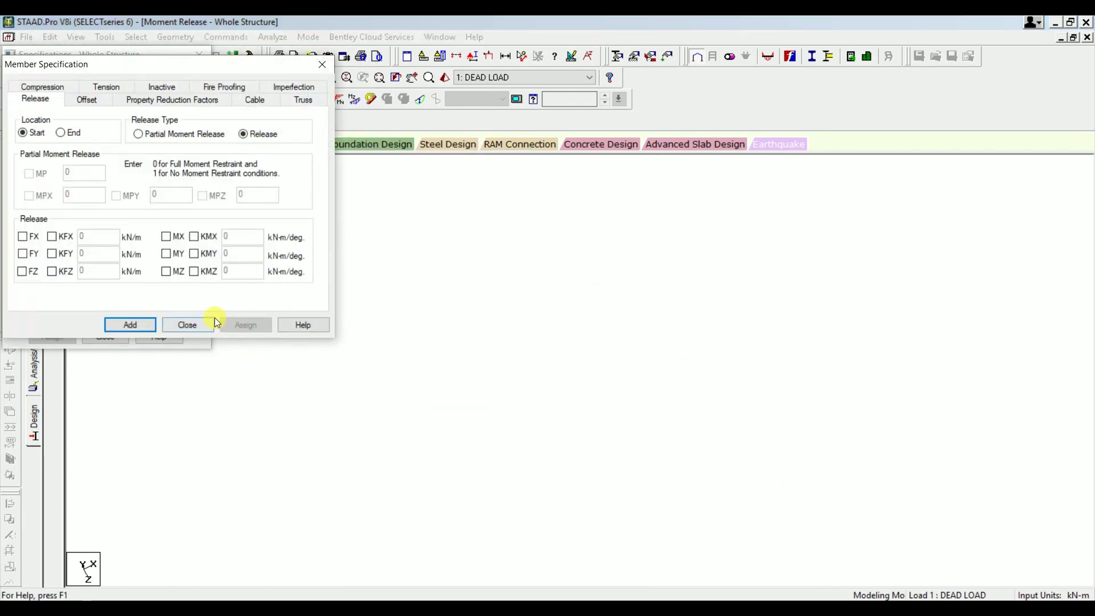
click(187, 324)
click(49, 90)
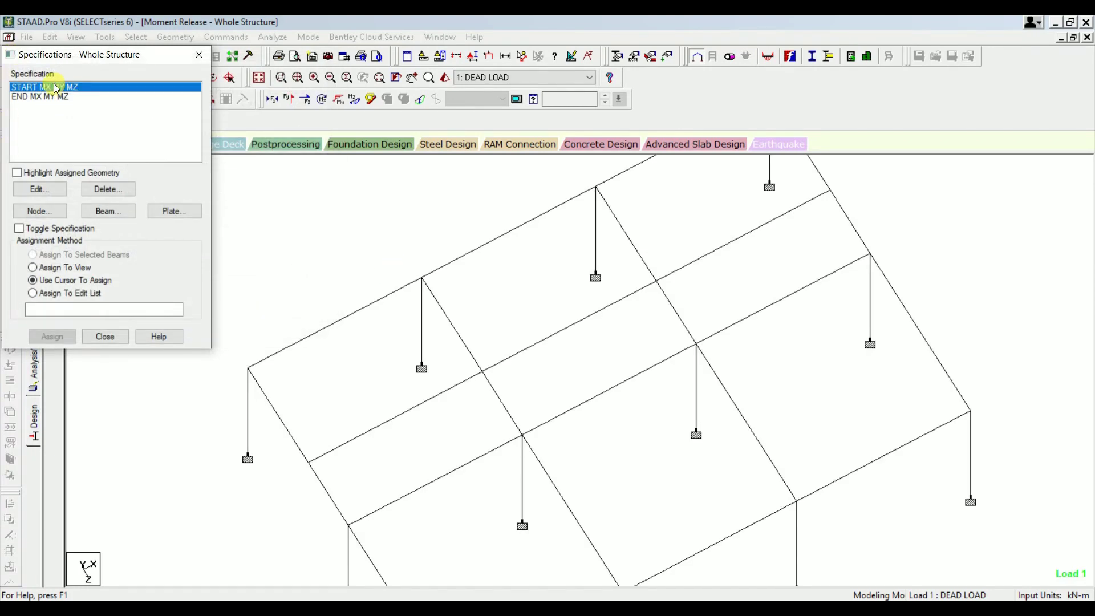
click(367, 432)
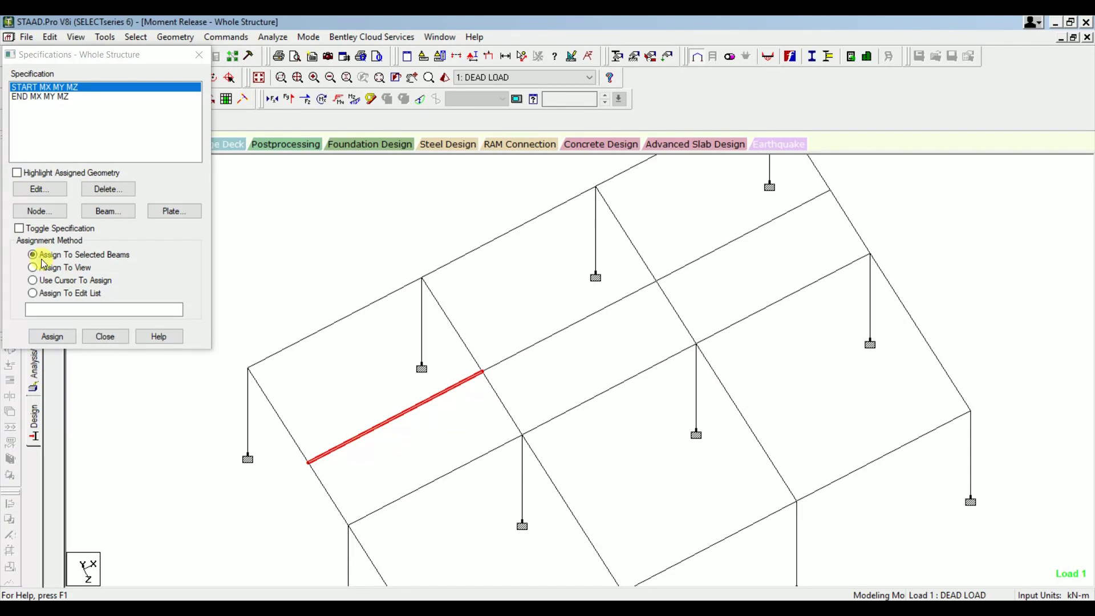
click(51, 337)
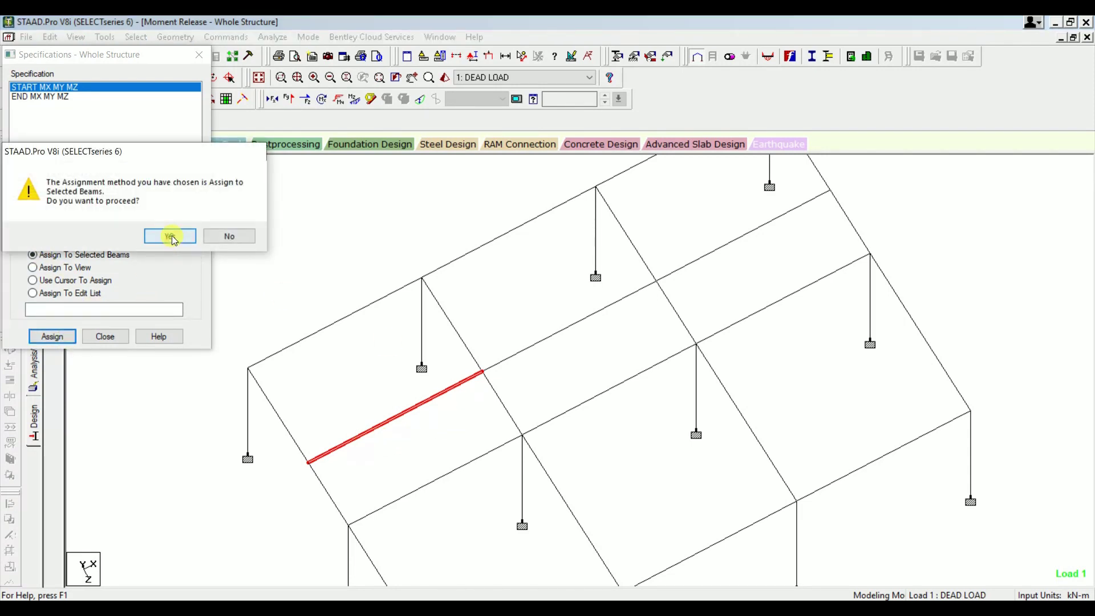
click(176, 236)
click(194, 237)
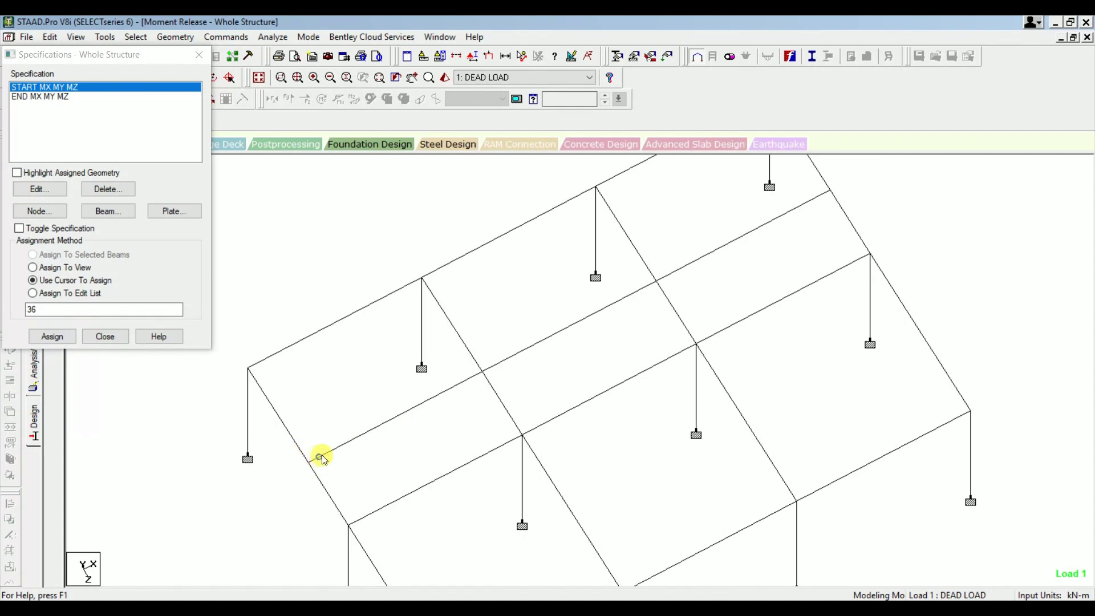
Assign the END MX MY MZ release to the secondary beam in the last bay and close the specifications.
click(811, 200)
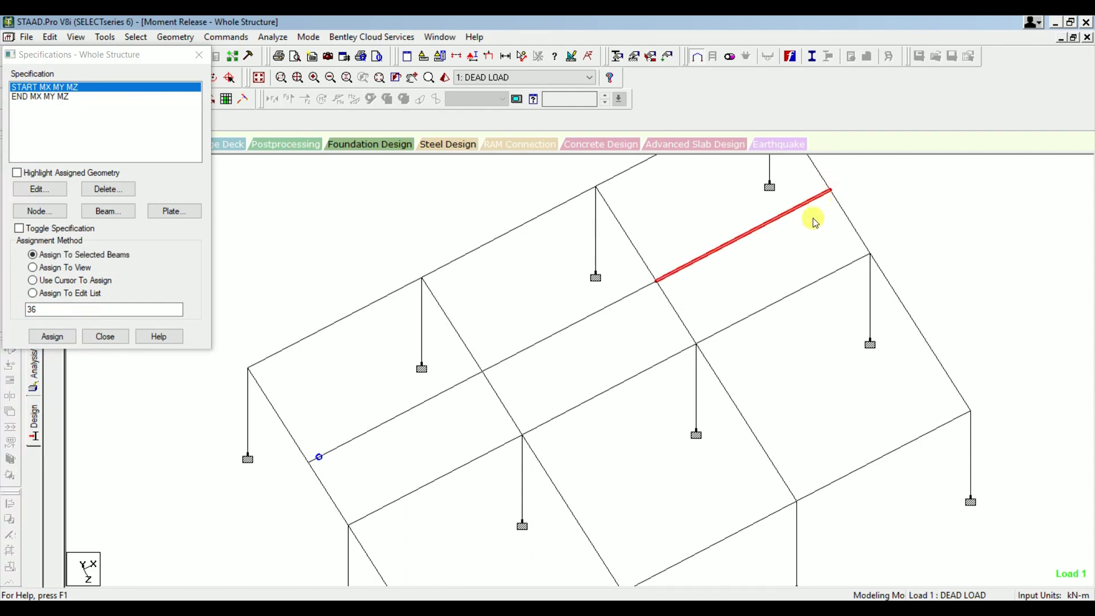
click(351, 213)
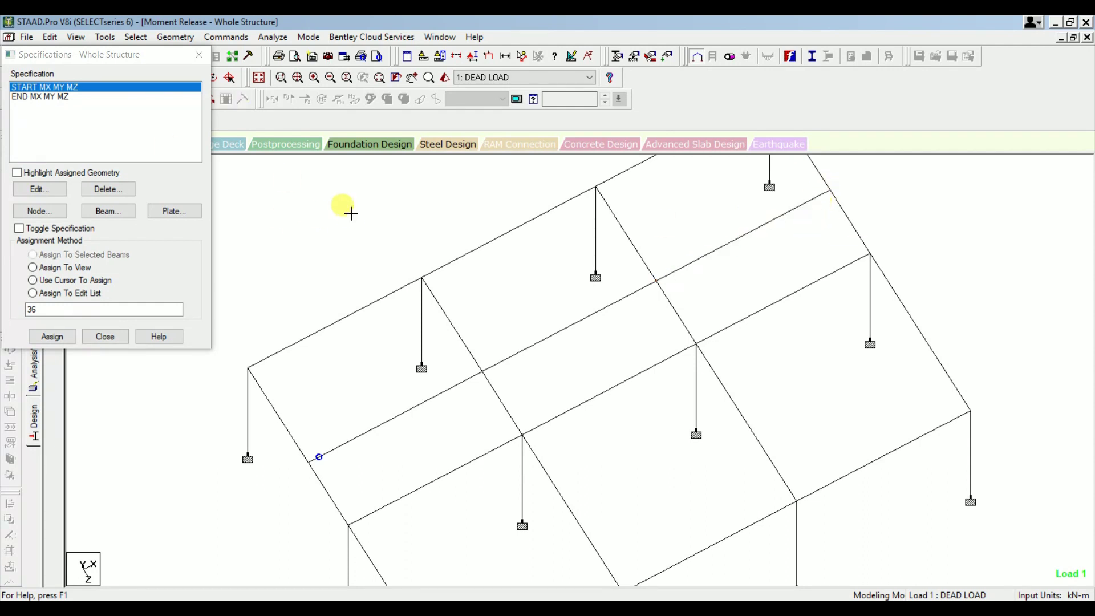
click(53, 97)
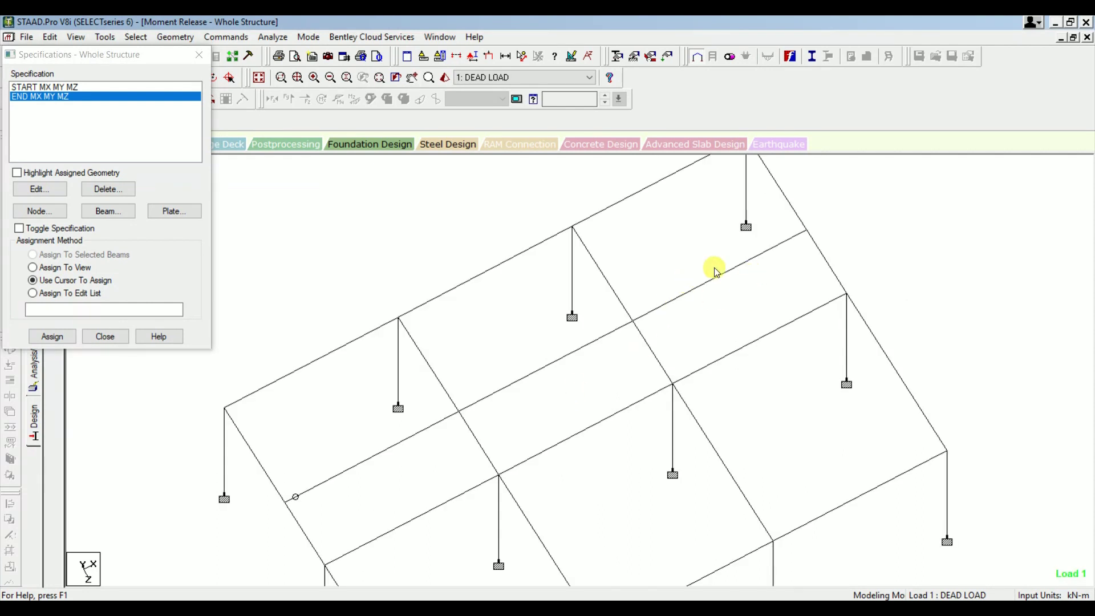
click(790, 240)
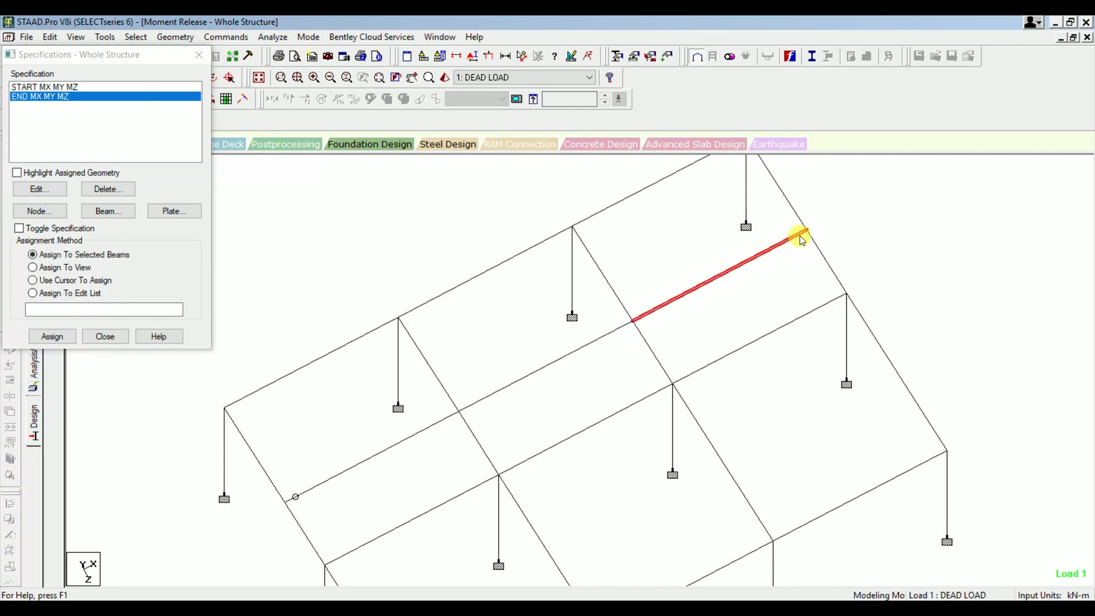
click(66, 336)
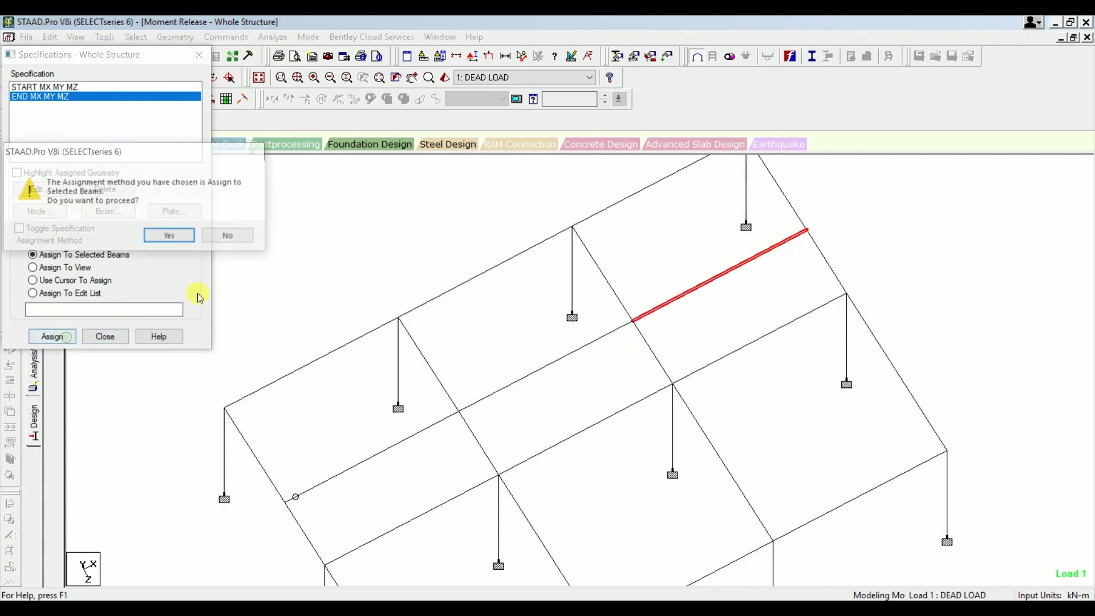
click(169, 235)
click(105, 336)
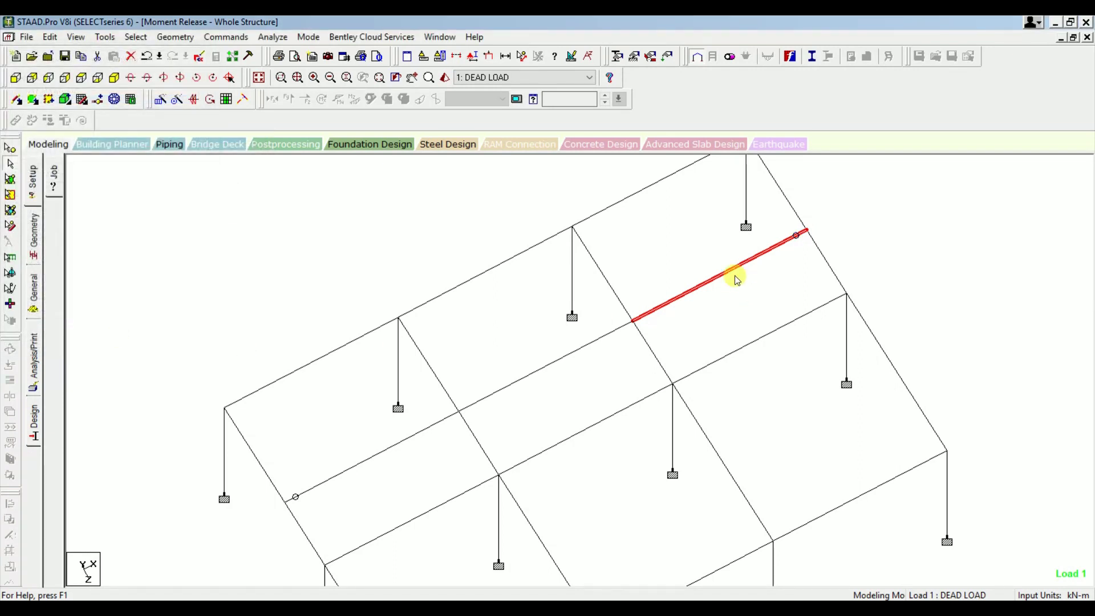
click(736, 278)
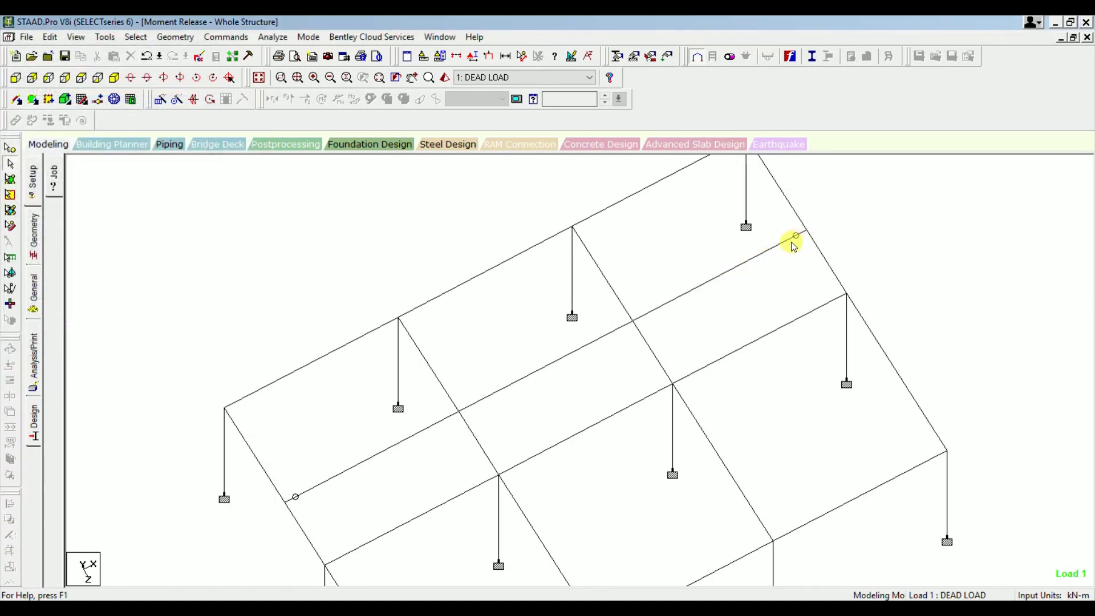
Save the structure, rerun the analysis and show the Bending Z diagram to examine the released secondary beam ends.
click(268, 38)
click(290, 50)
click(459, 333)
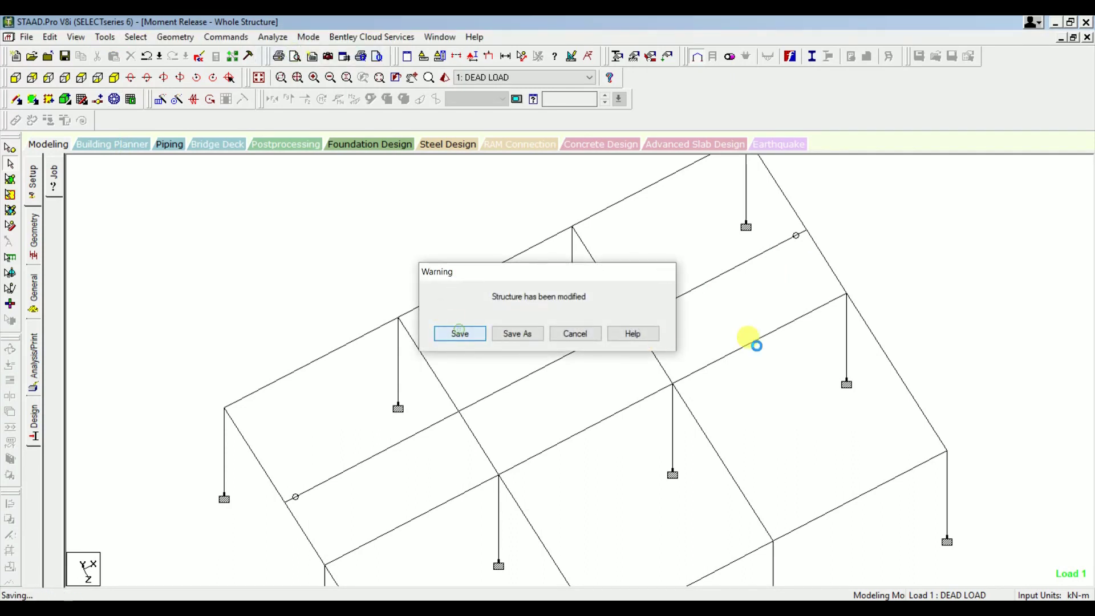
click(529, 425)
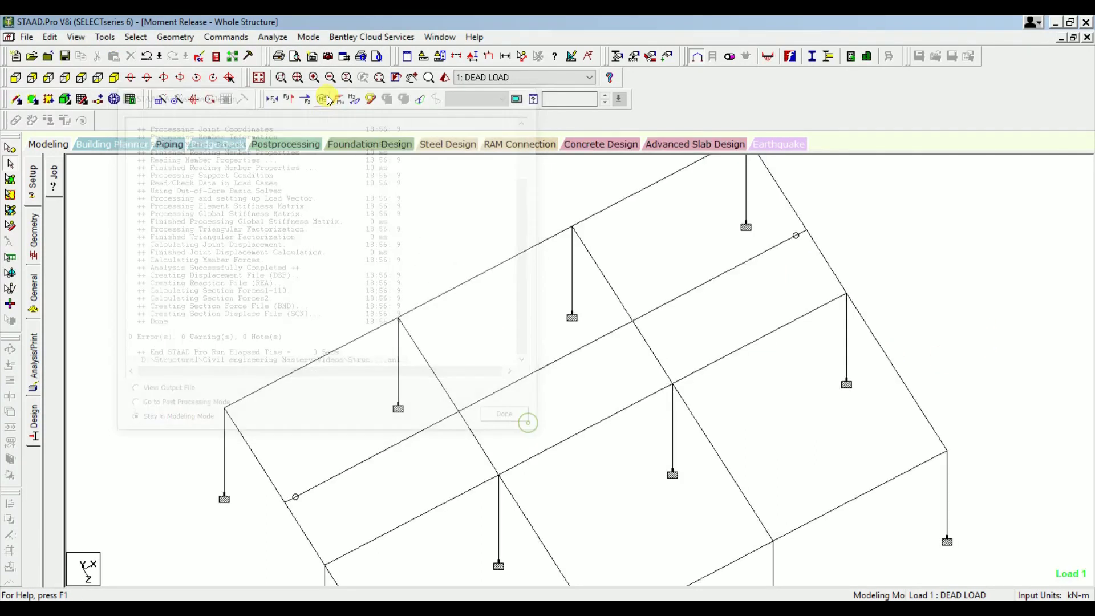
click(354, 99)
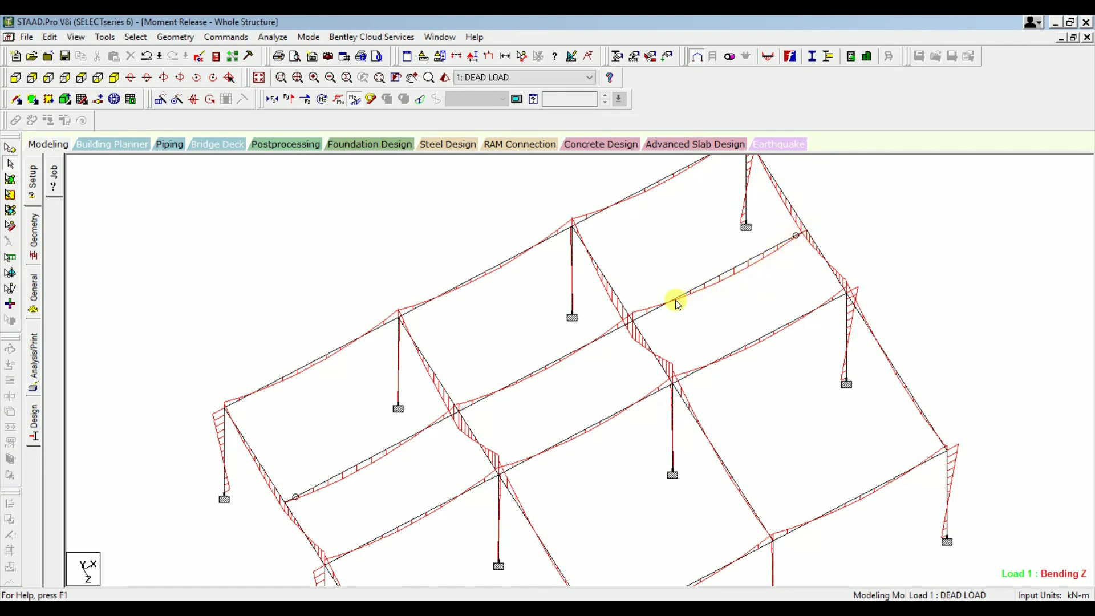
middle_drag(410, 465, 384, 433)
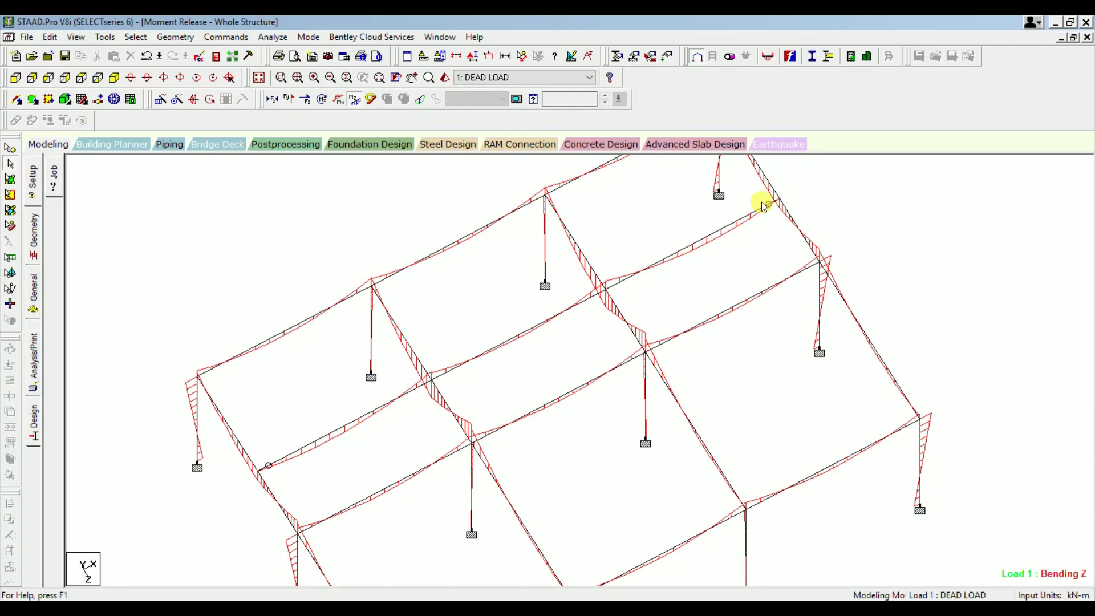